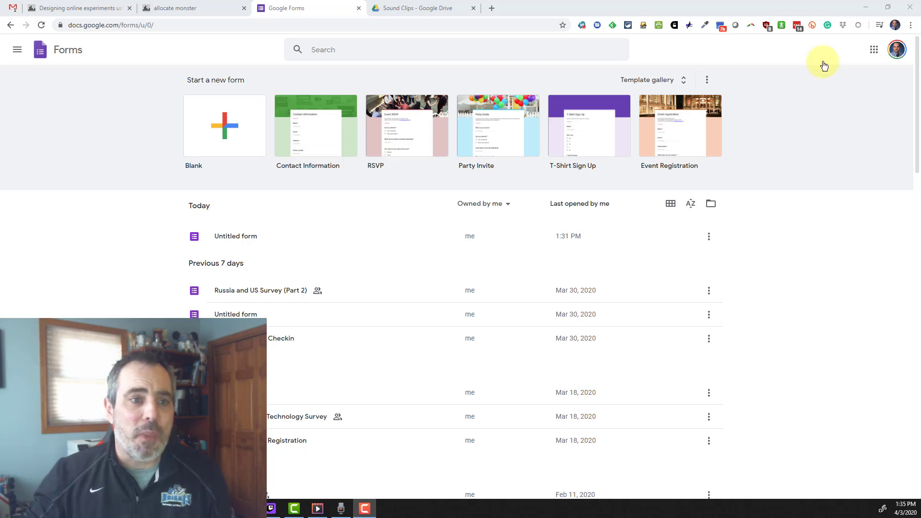
- Create a blank form and name the file 'Sample Survey A'
left_click(209, 140)
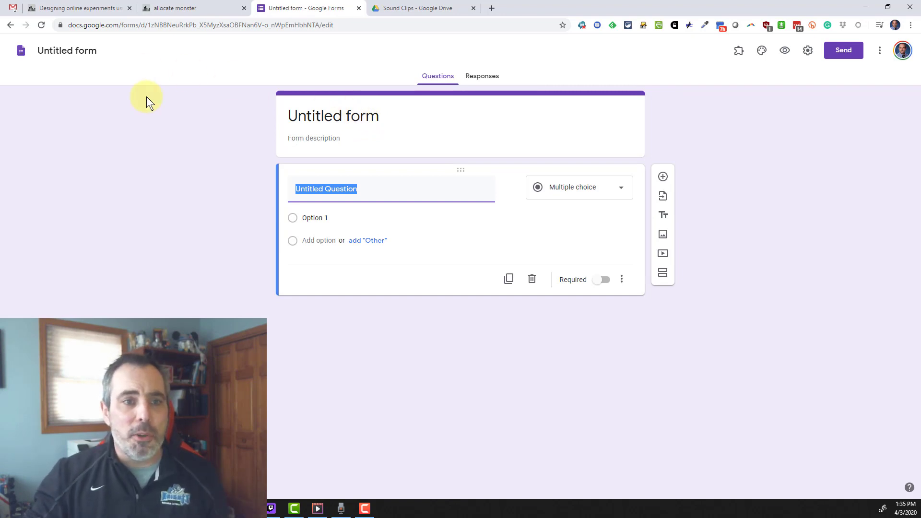
left_click(77, 51)
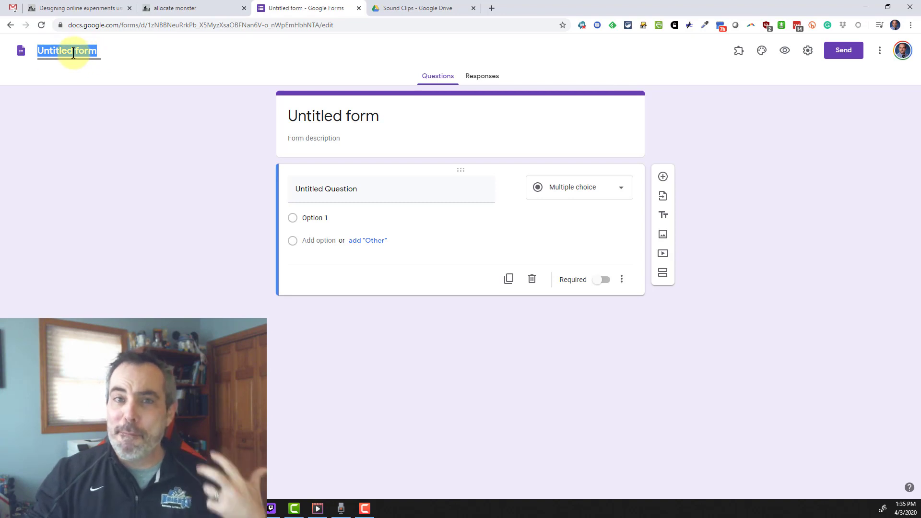
left_click(352, 115)
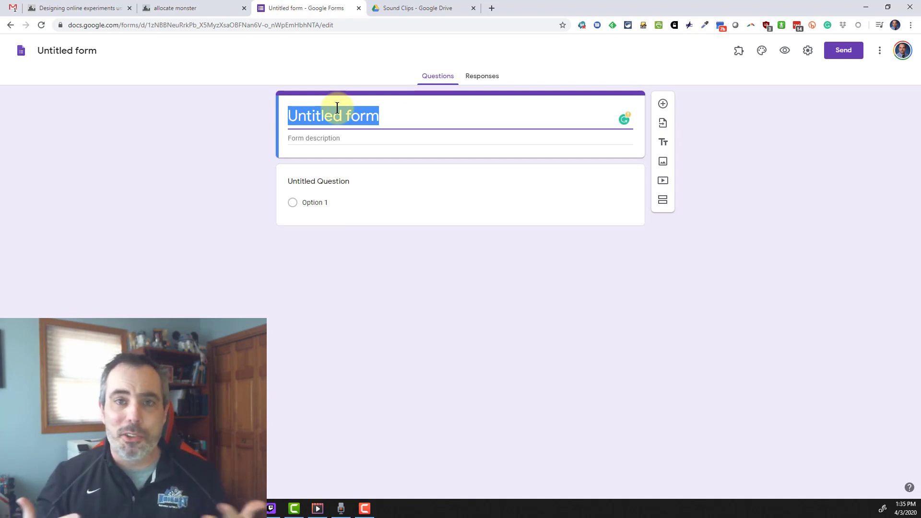
left_click(64, 48)
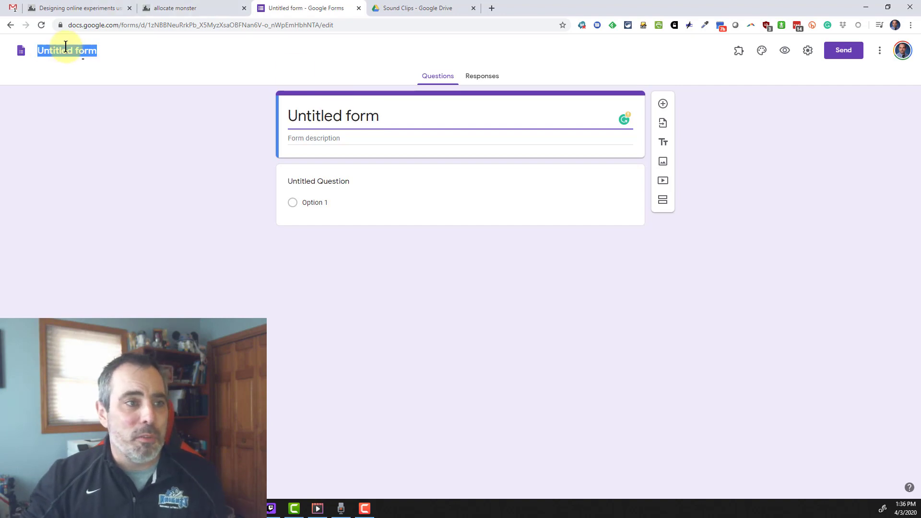
type("Sa")
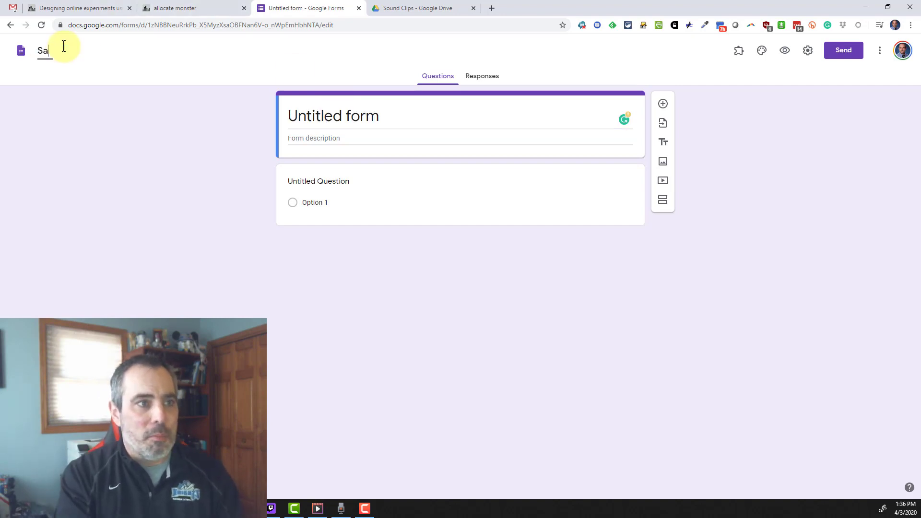
type("mple Survey A")
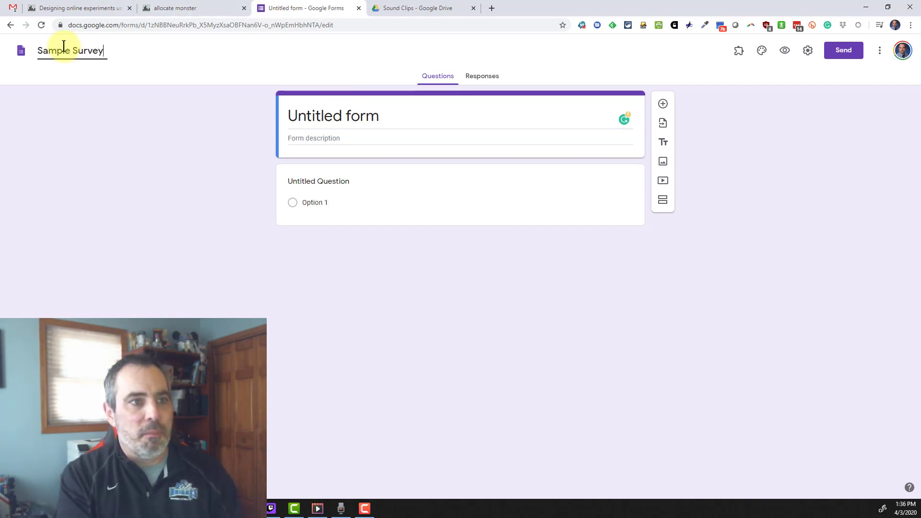
- Retitle the form header 'Sample Survey'
left_click(349, 115)
key("ctrl+a")
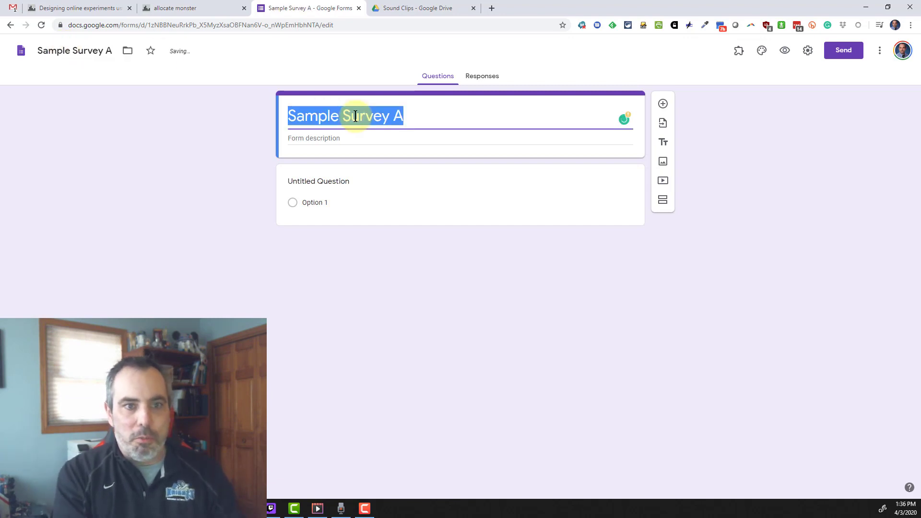
type("Samp")
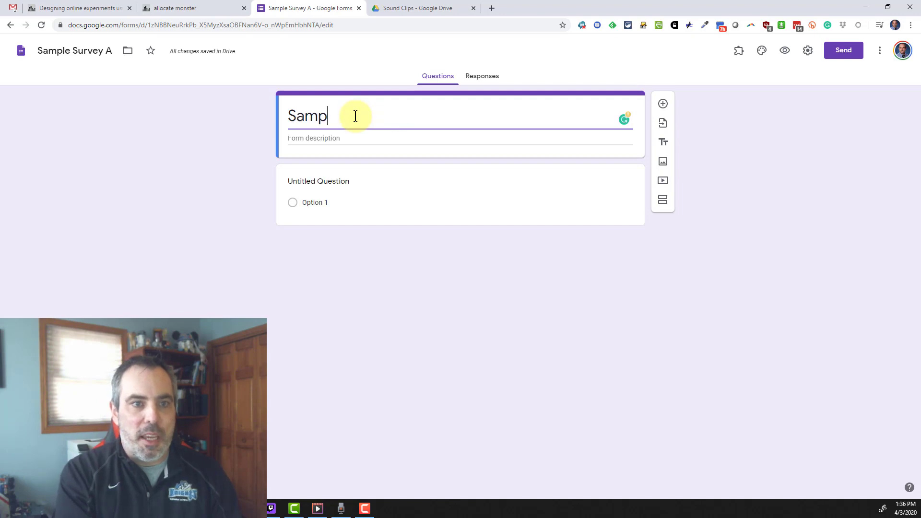
type("le Survey")
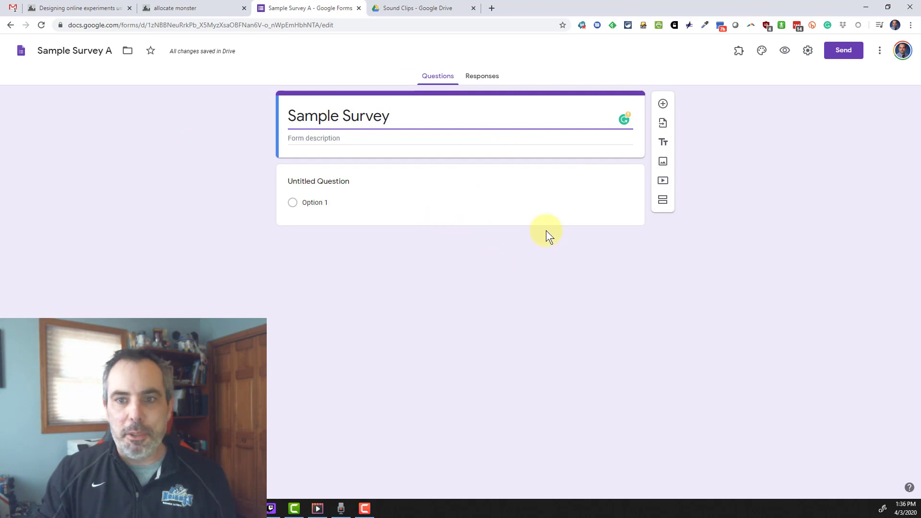
- Upload the portrait photo as an image item titled 'Figure 1-1'
left_click(664, 163)
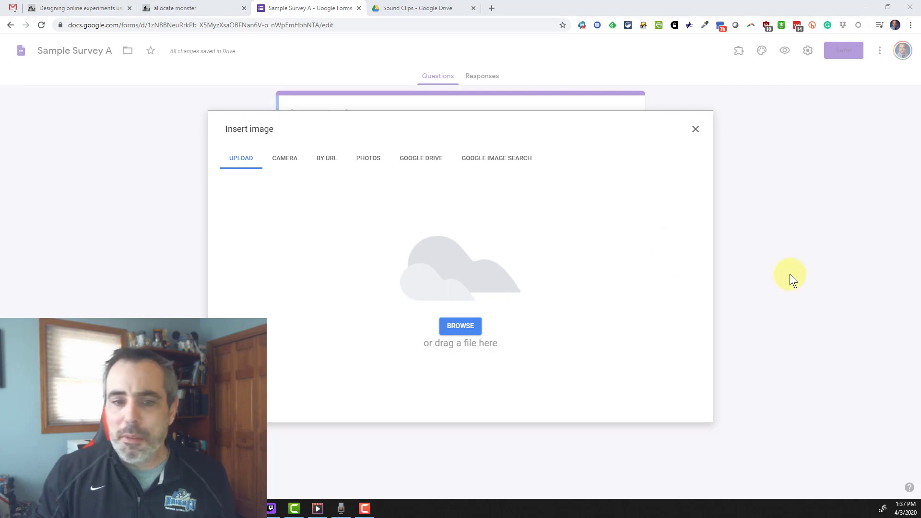
left_click_drag(662, 269, 442, 258)
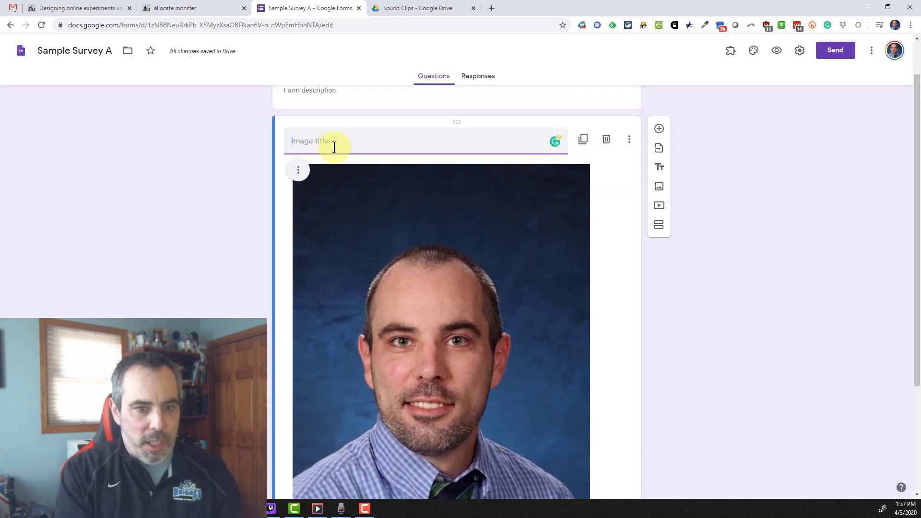
type("Figure")
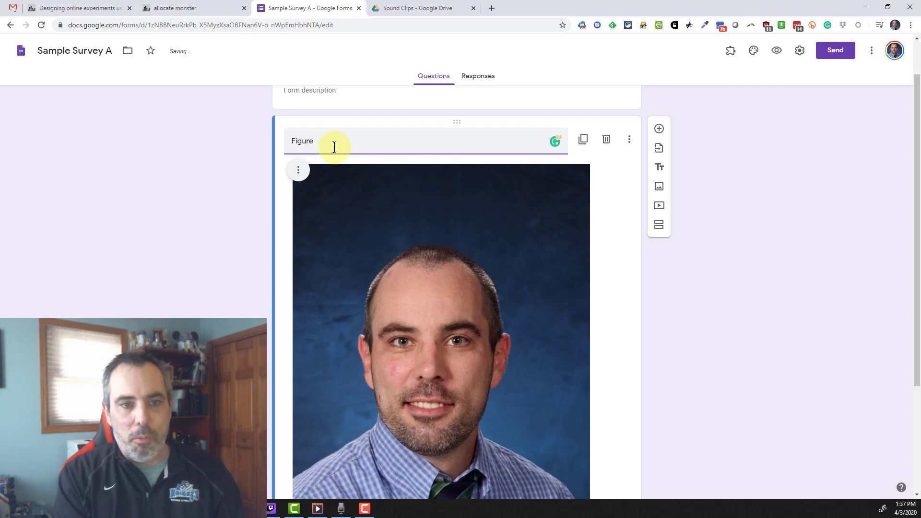
type(" 1-1")
- Shrink the Figure 1-1 photo to about half its size
scroll(345, 221, "down", 3)
scroll(431, 239, "up", 2)
left_click(461, 263)
scroll(286, 125, "down", 1)
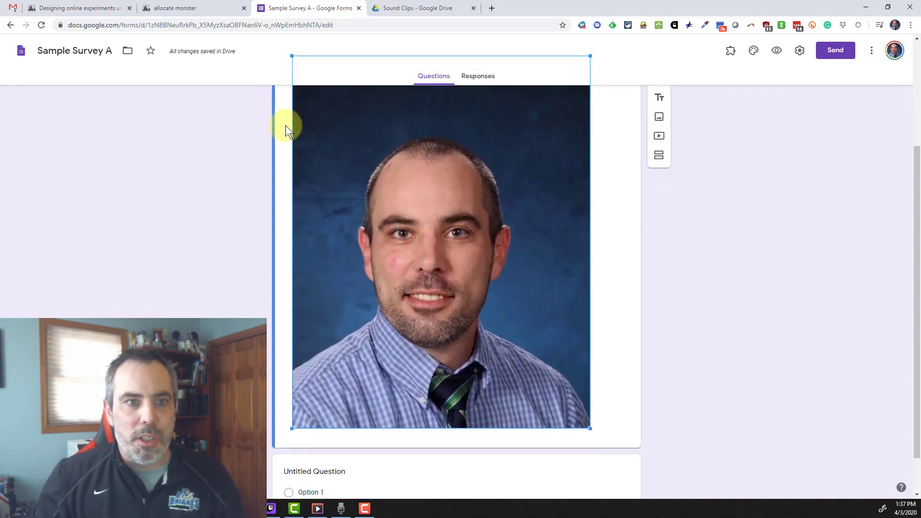
scroll(321, 167, "up", 3)
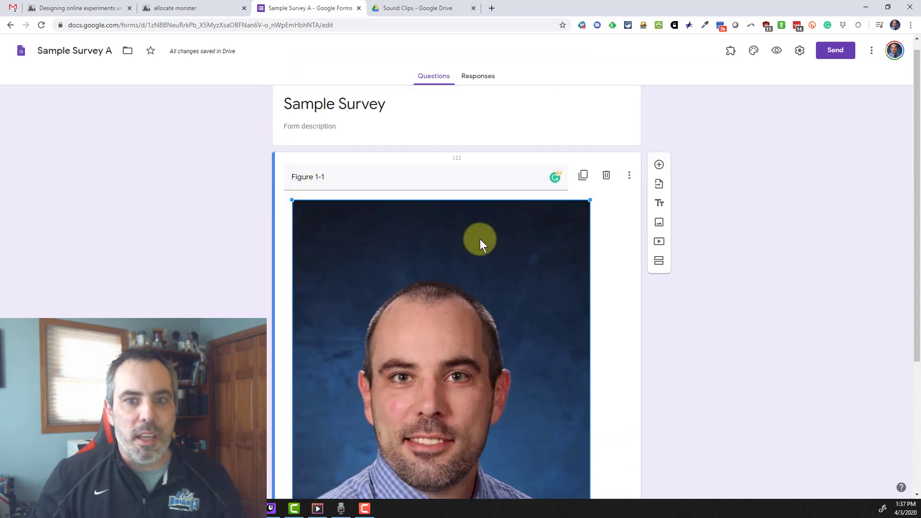
scroll(560, 258, "down", 2)
left_click_drag(590, 476, 372, 277)
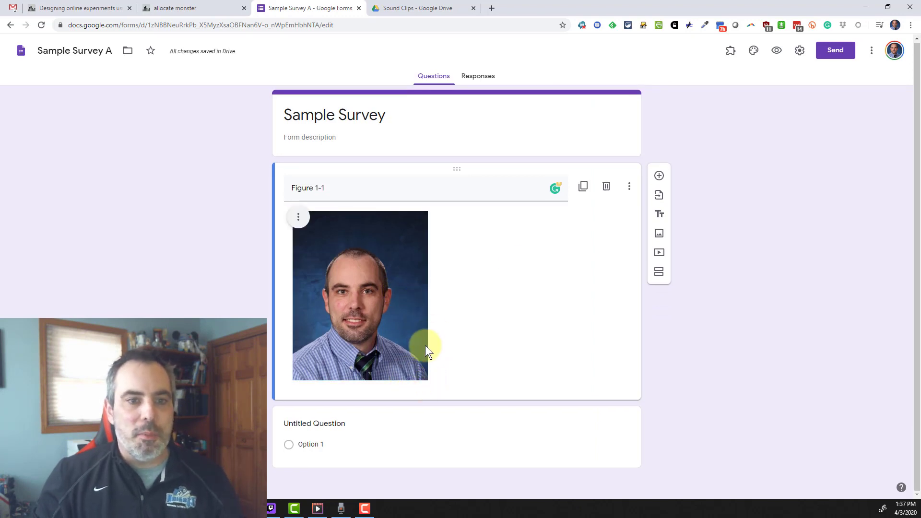
- Word the question 'How likely are you to believe anything this man says' as a Linear scale
left_click(422, 427)
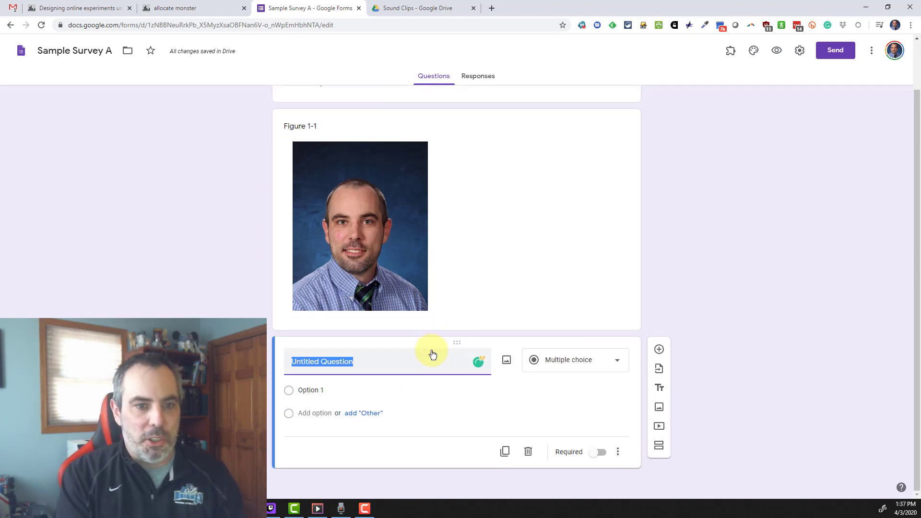
type("How likel")
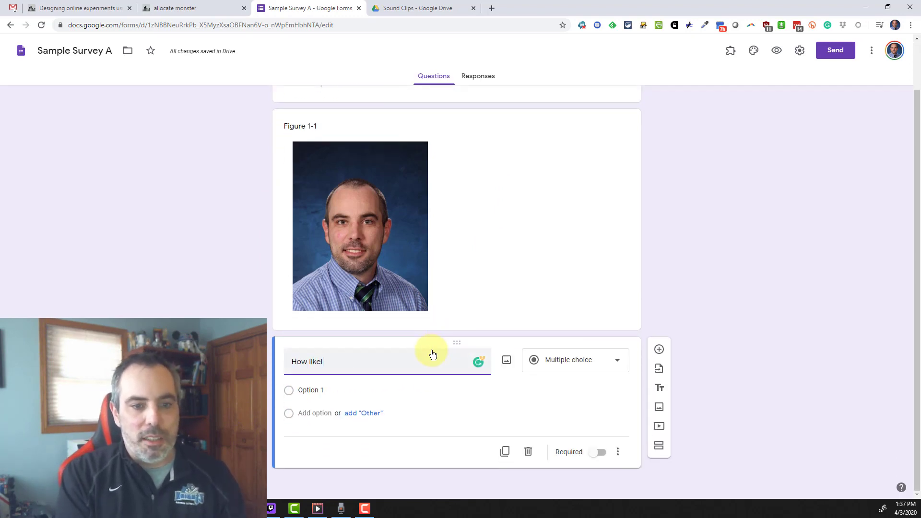
type("y are you to b")
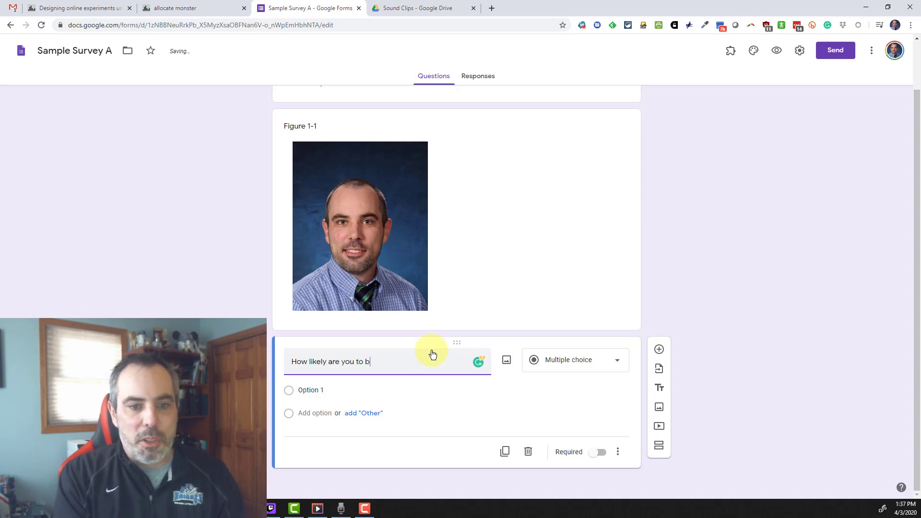
type("elieve anything this man says?")
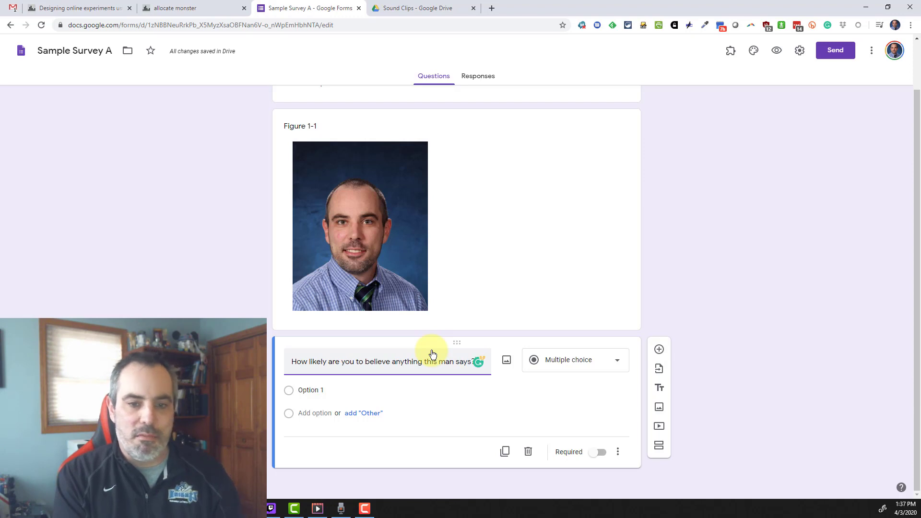
left_click(612, 365)
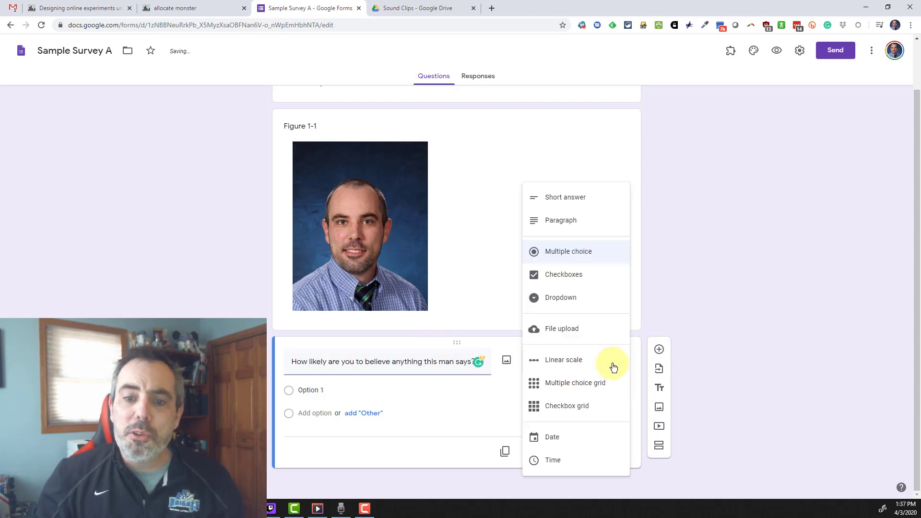
left_click(572, 360)
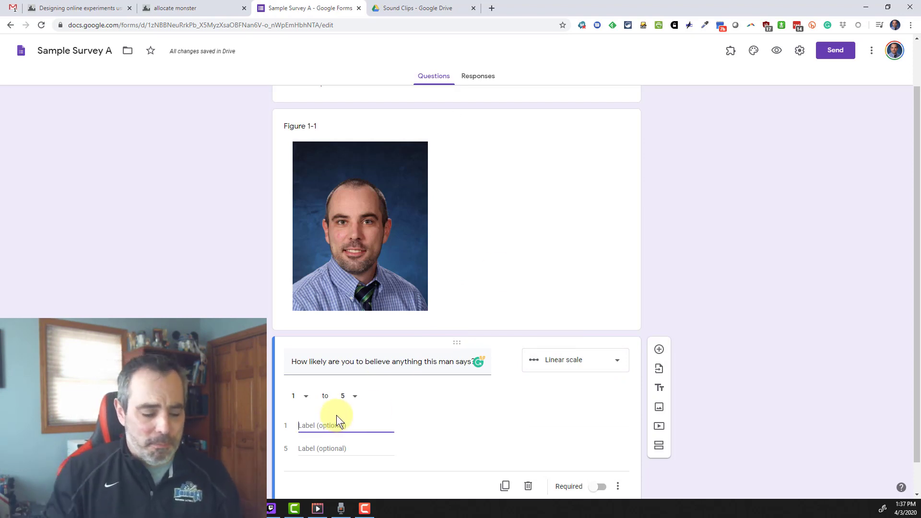
- Label the 1–5 scale ends 'Not Likely at all' and 'Very Likely'
type("Not")
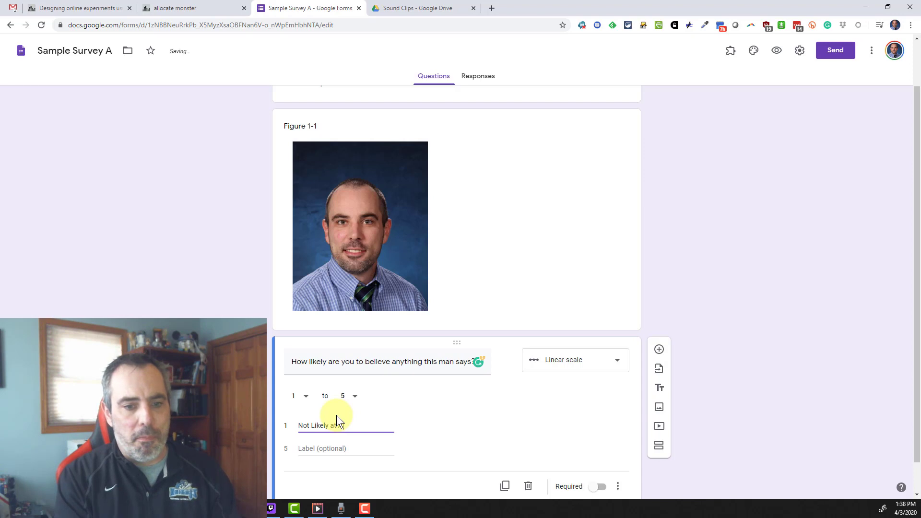
type("Likely at all")
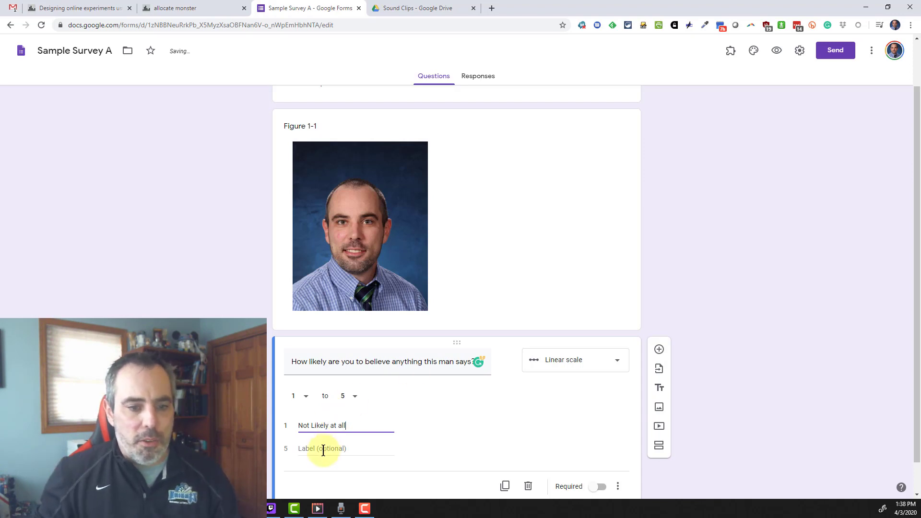
left_click(323, 450)
type("Very Like")
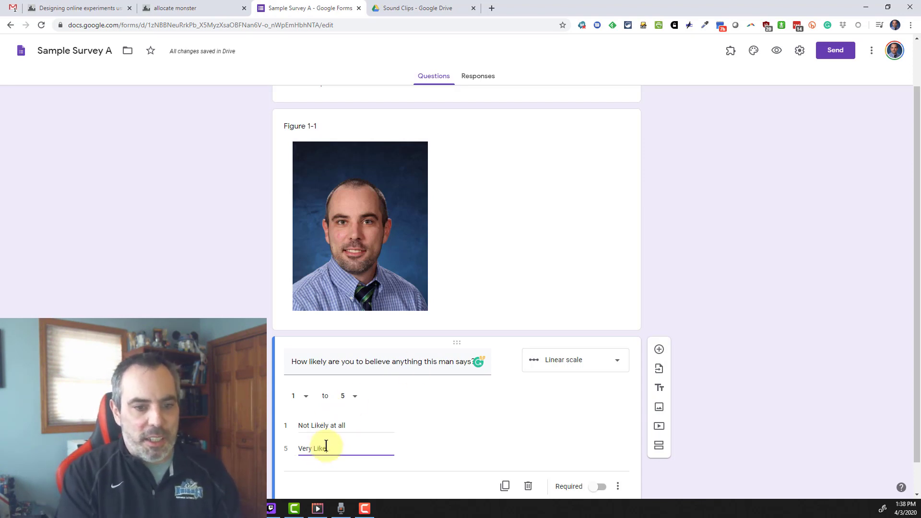
type("ly")
left_click(764, 260)
scroll(763, 260, "down", 1)
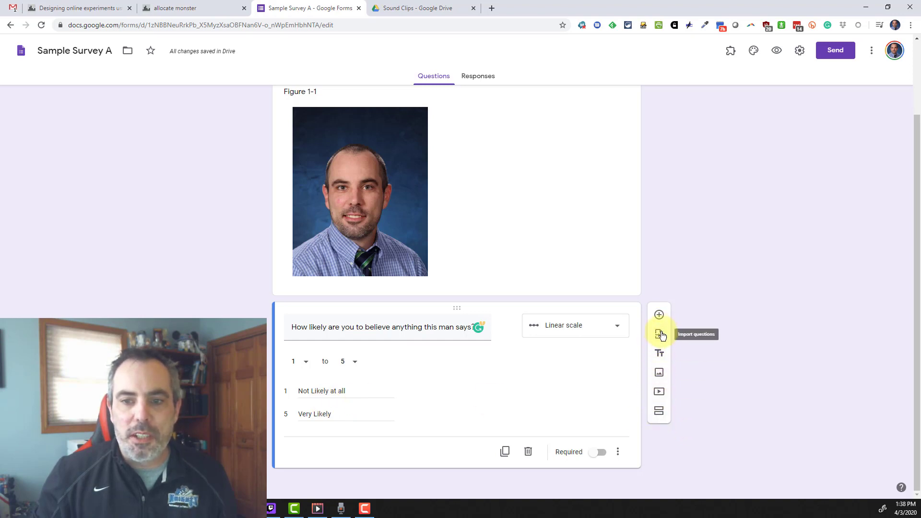
- Duplicate the 1–5 likelihood question so an identical copy sits below it
left_click(504, 451)
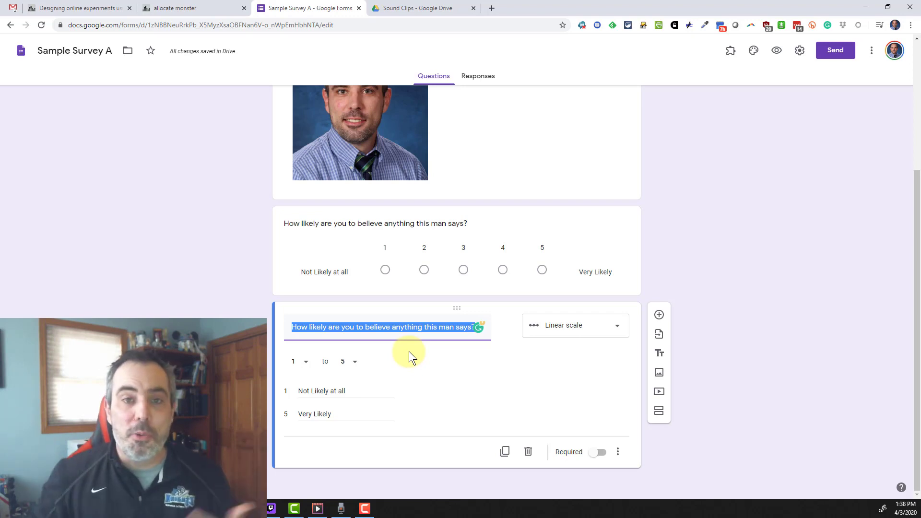
scroll(440, 416, "up", 1)
scroll(389, 226, "up", 4)
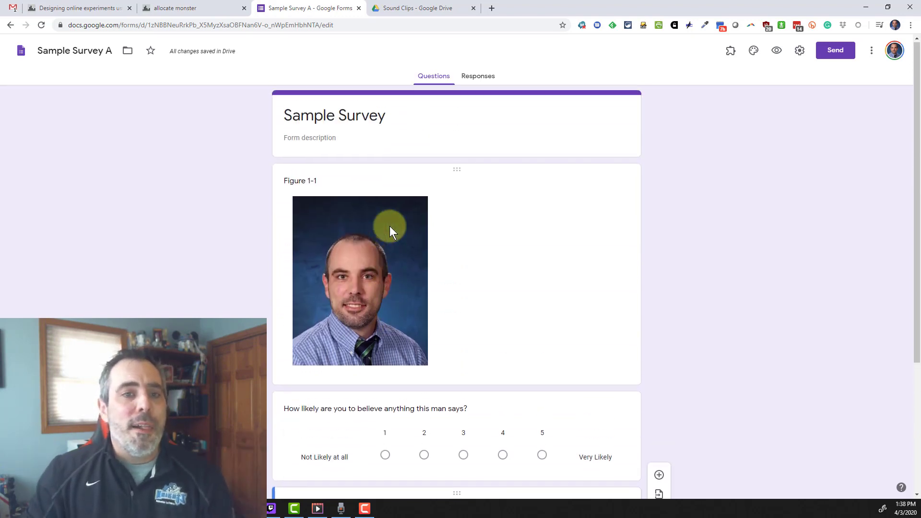
scroll(468, 305, "down", 3)
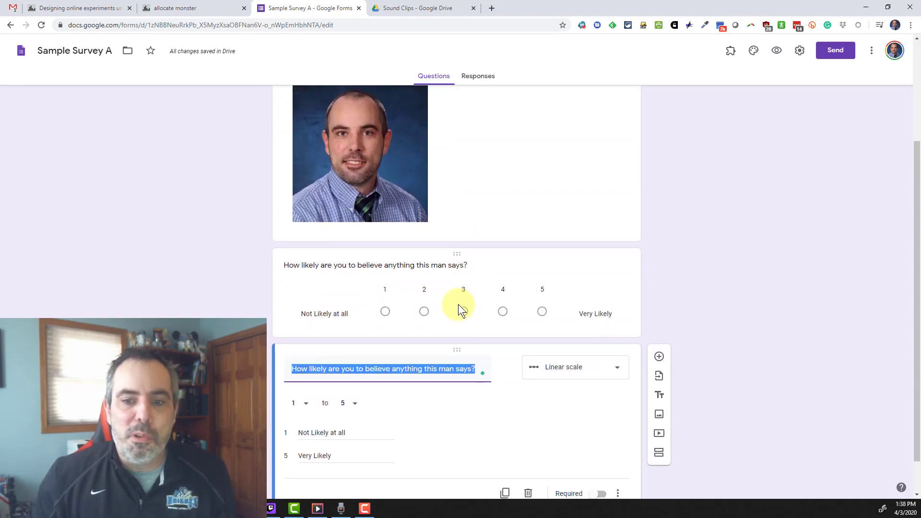
scroll(461, 307, "down", 1)
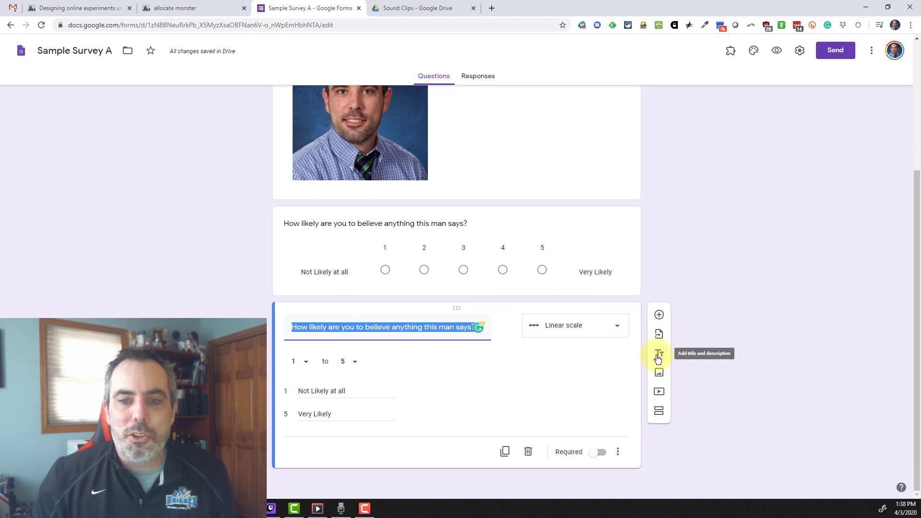
- Add a title block above the questions reading 'Answer the following questions using this scale:'
left_click(657, 355)
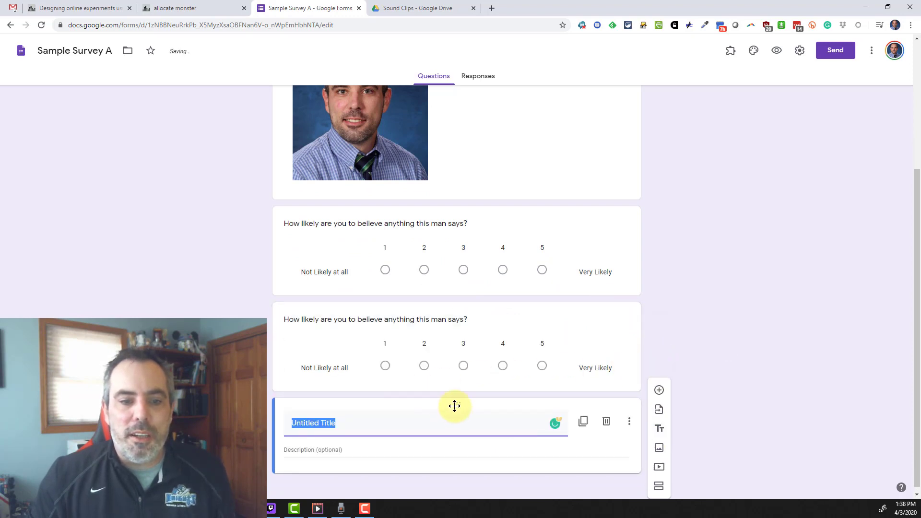
left_click_drag(454, 405, 430, 193)
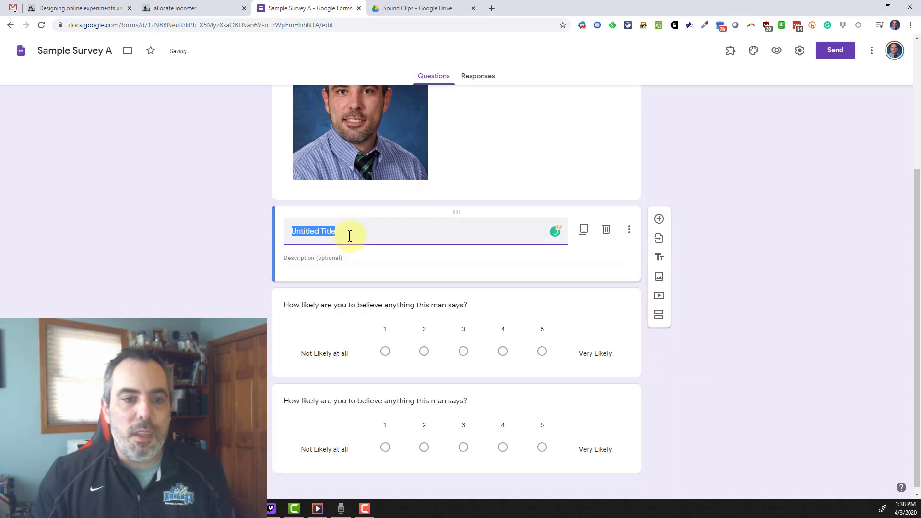
type("Answer the followi")
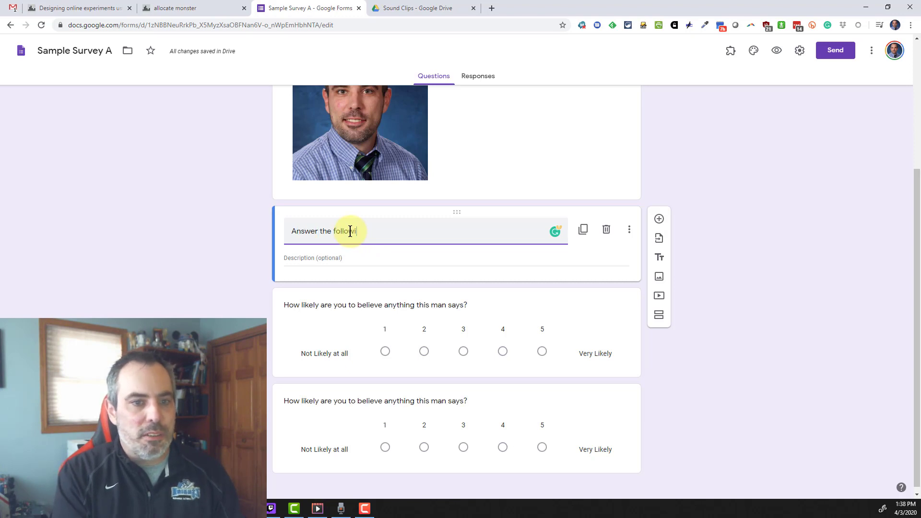
type("ng questions")
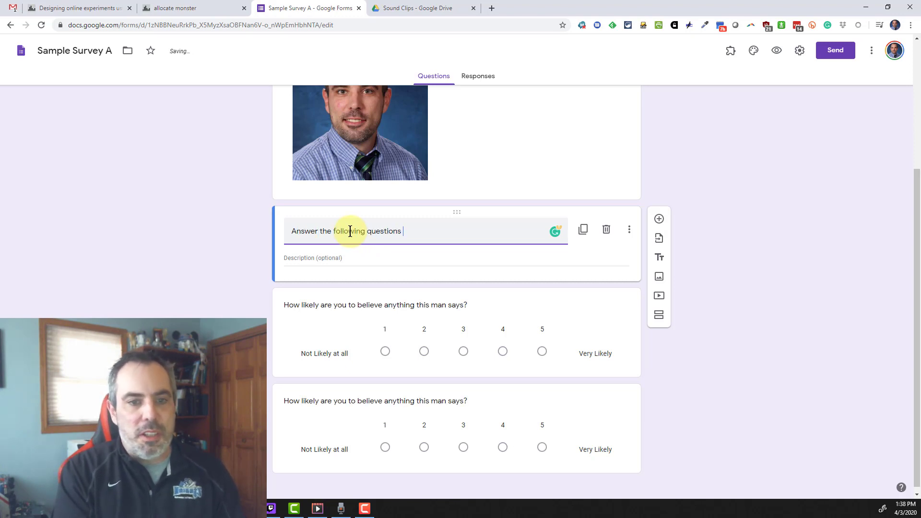
type(" using this scale:")
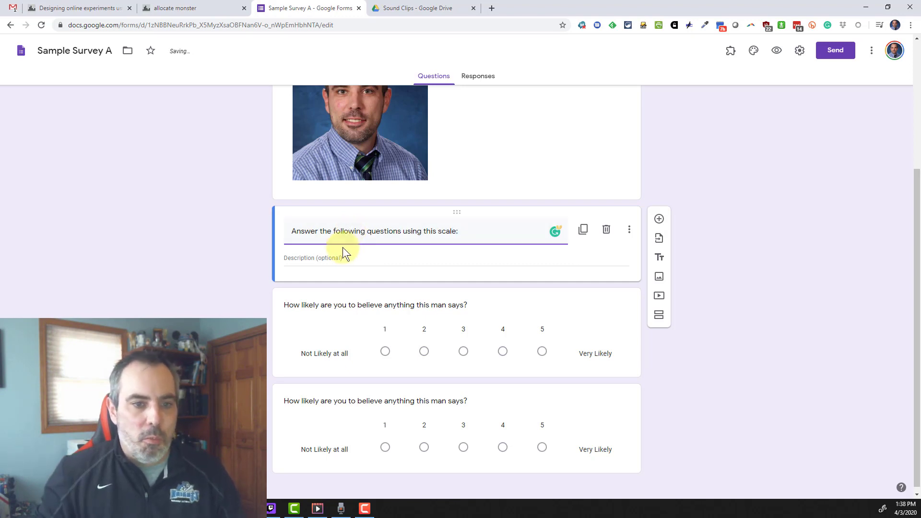
- Describe the scale points, from '1 - Not likely at all' to '3 Somewhat Likely'
left_click(339, 258)
type("1 - No")
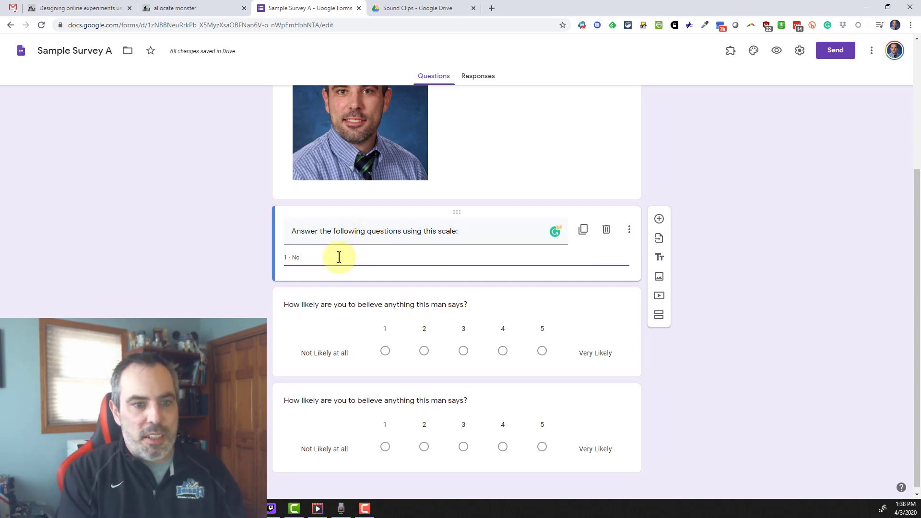
type("t likely at all")
key("Return")
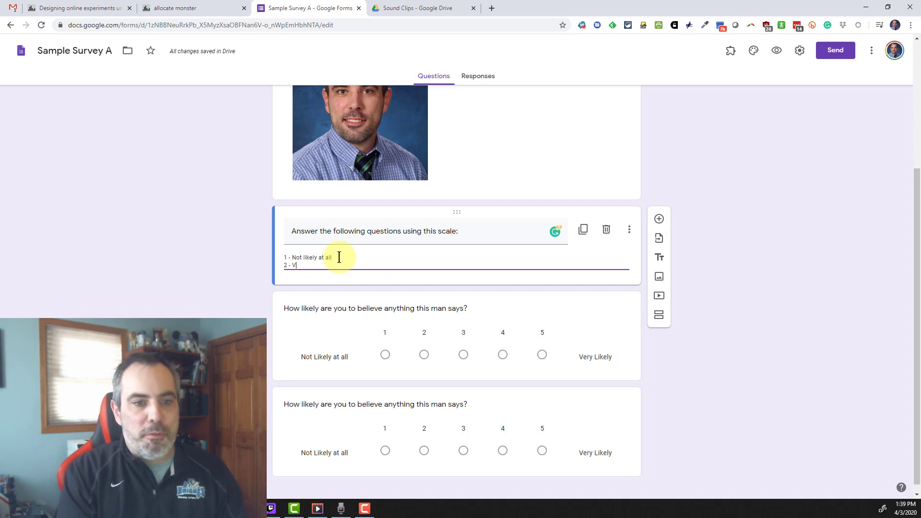
key("Return")
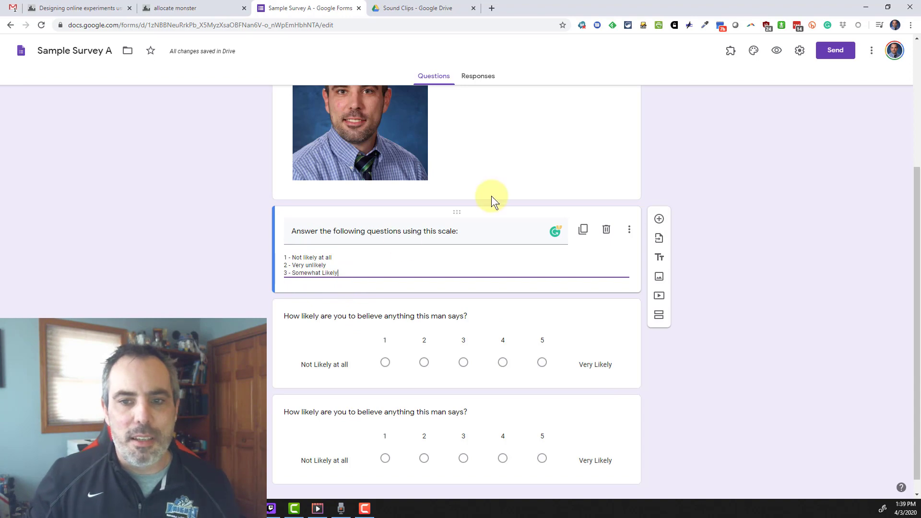
- Preview the form as a respondent and look through the instructions and questions
scroll(528, 269, "up", 3)
scroll(526, 268, "down", 2)
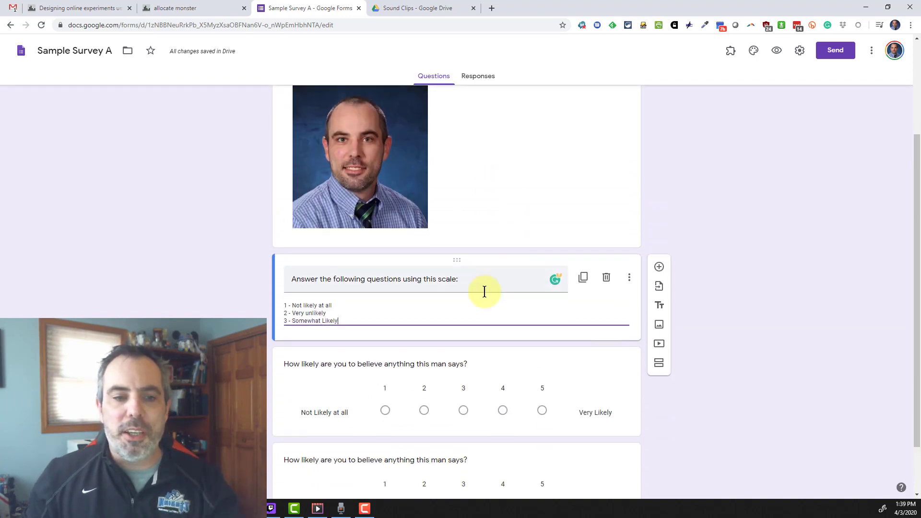
scroll(482, 242, "up", 2)
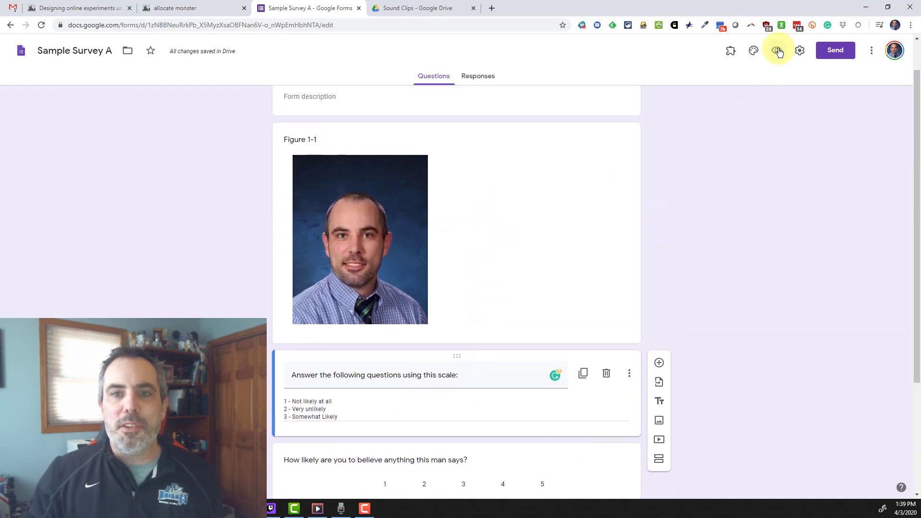
left_click(776, 51)
scroll(379, 192, "down", 2)
scroll(373, 161, "down", 2)
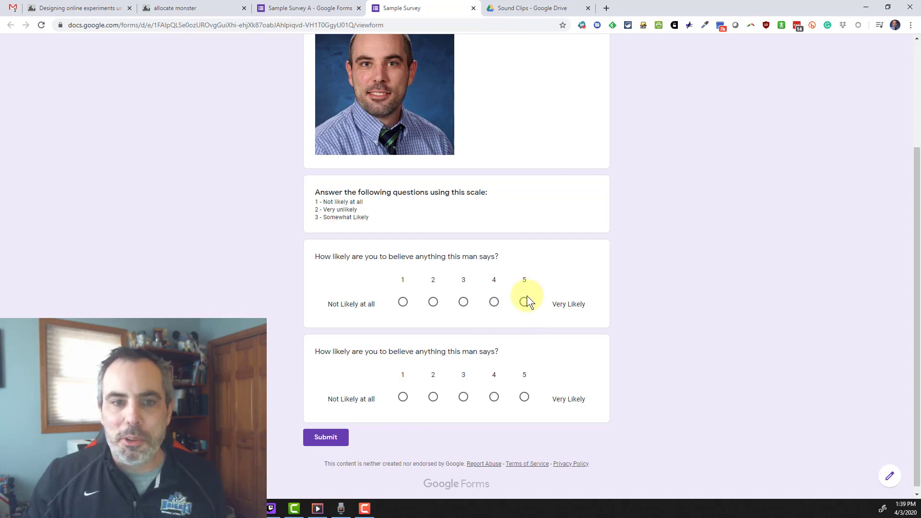
scroll(526, 295, "up", 3)
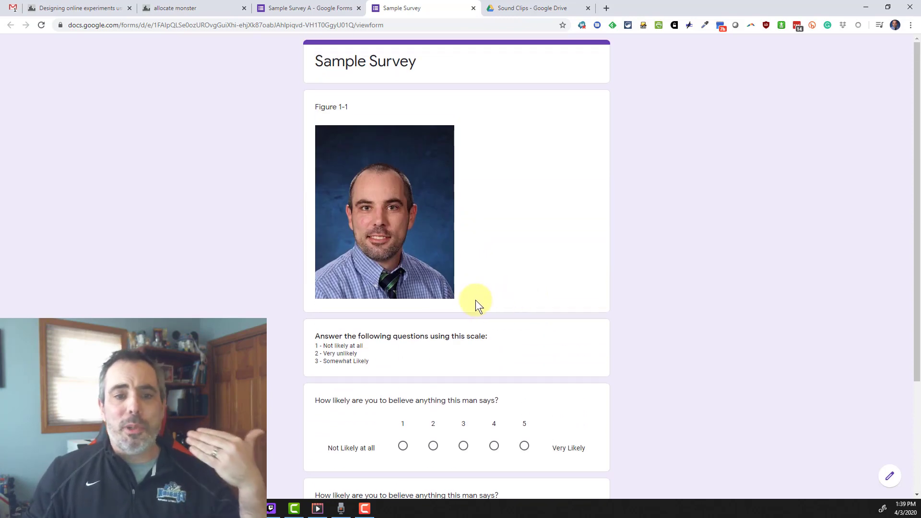
scroll(473, 300, "down", 3)
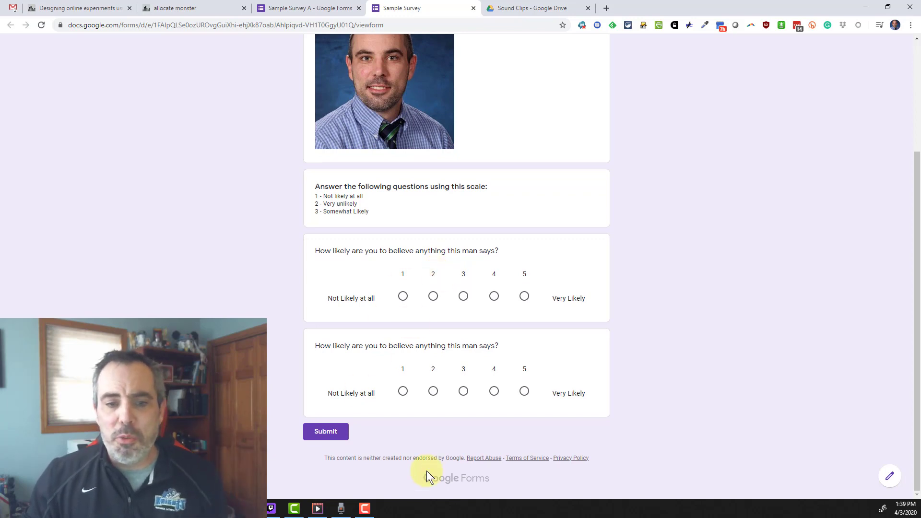
scroll(403, 400, "up", 3)
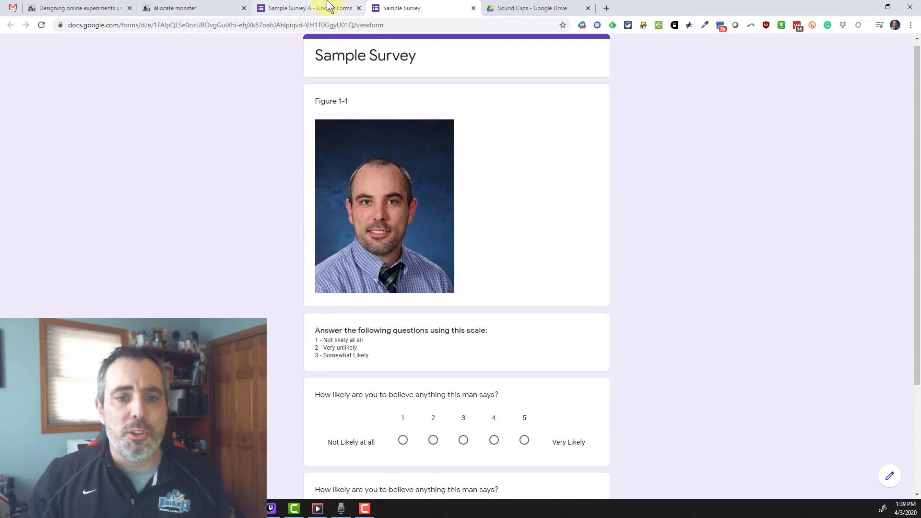
- Return to the Sample Survey A editor
left_click(329, 8)
scroll(531, 212, "down", 1)
scroll(531, 212, "up", 2)
scroll(531, 214, "down", 4)
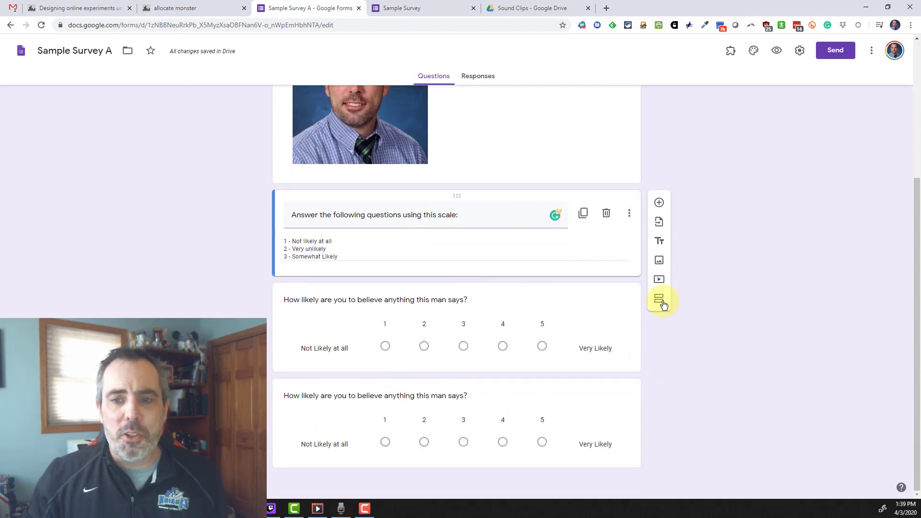
- Add a second section after the questions
left_click(562, 407)
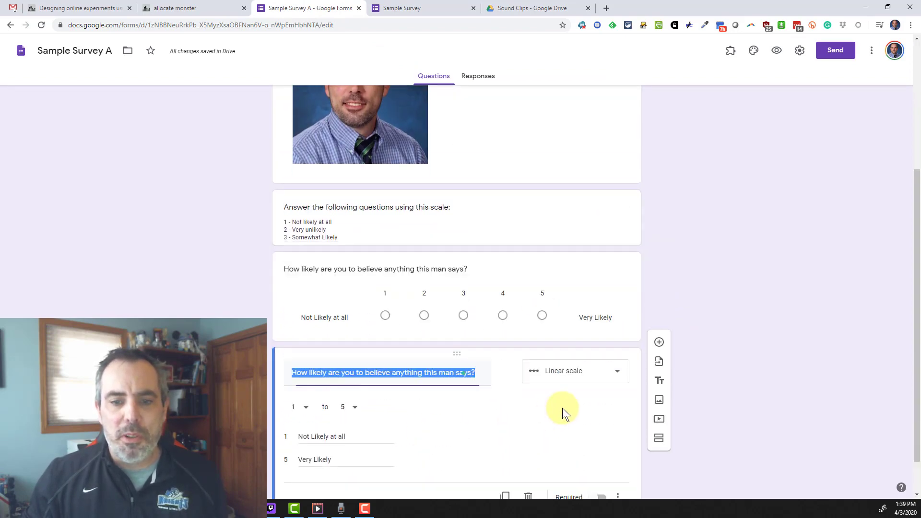
left_click(659, 410)
scroll(659, 411, "up", 6)
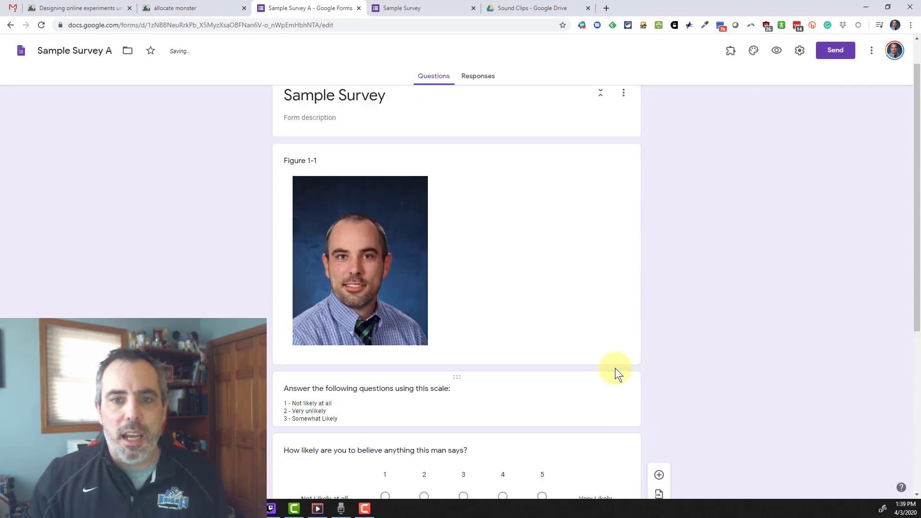
- Duplicate the Figure 1-1 photo and move the copy into Section 2
left_click(581, 267)
left_click(582, 178)
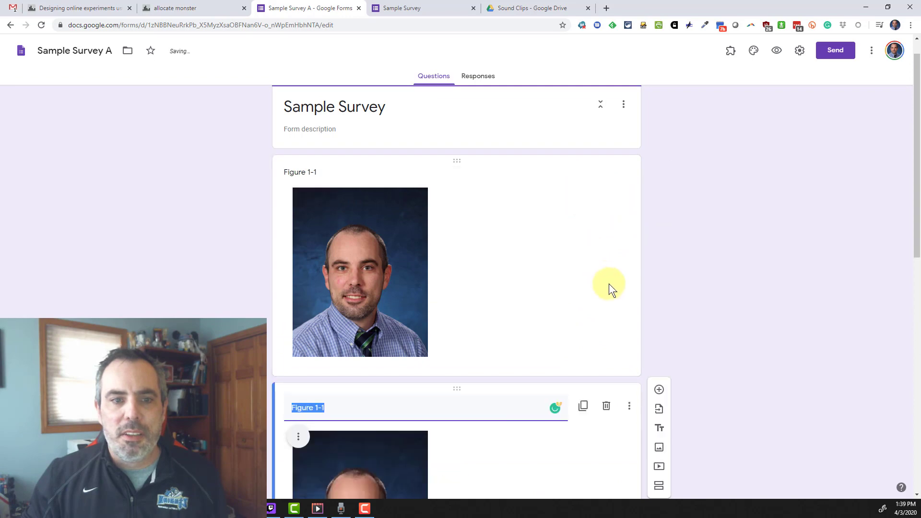
left_click_drag(458, 247, 389, 260)
scroll(499, 291, "up", 7)
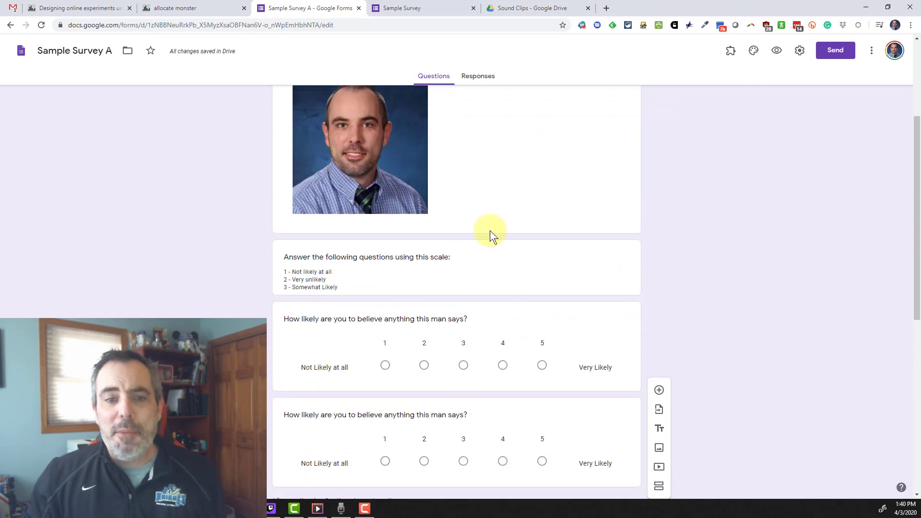
scroll(487, 230, "down", 7)
scroll(449, 426, "down", 1)
left_click(449, 426)
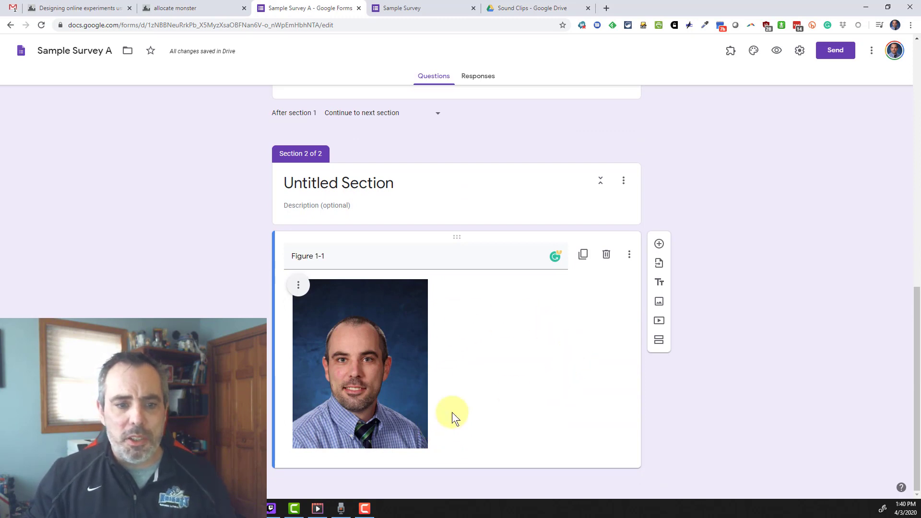
left_click(378, 256)
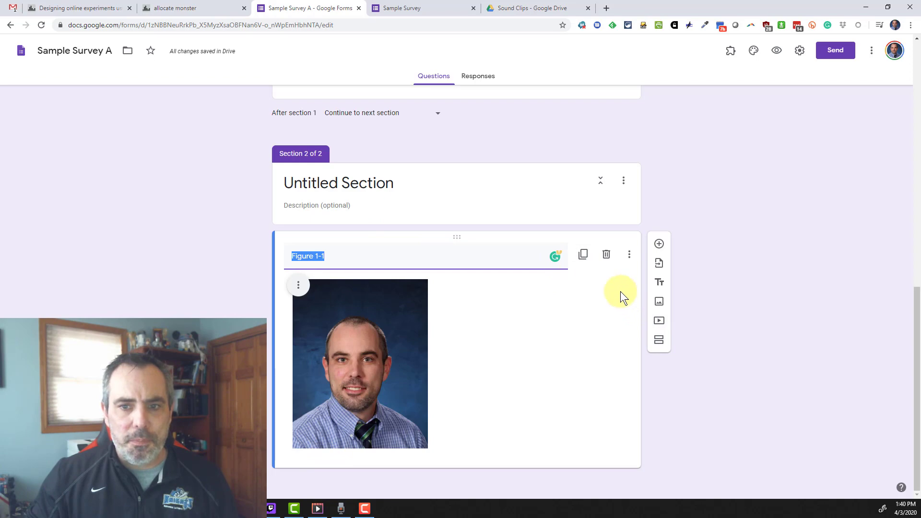
left_click(630, 255)
left_click(820, 217)
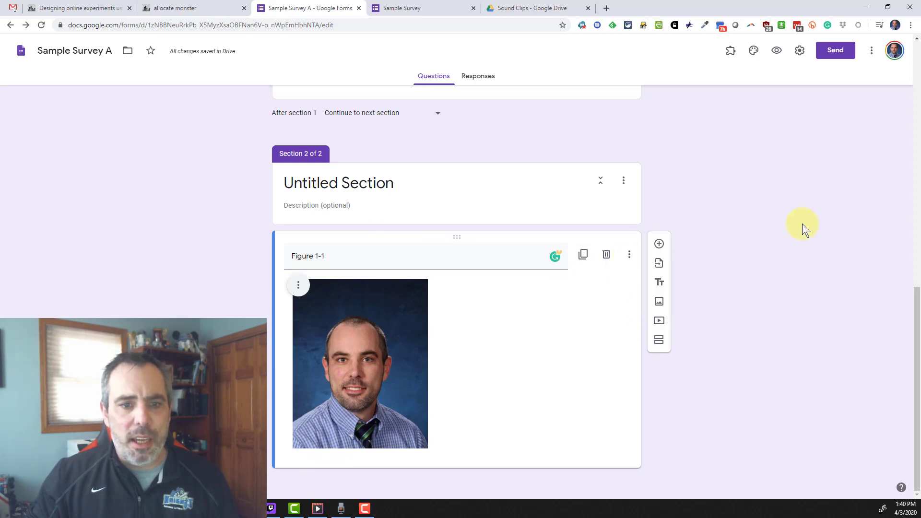
- Duplicate the scale instructions block and place it below the photo in Section 2
scroll(522, 345, "up", 8)
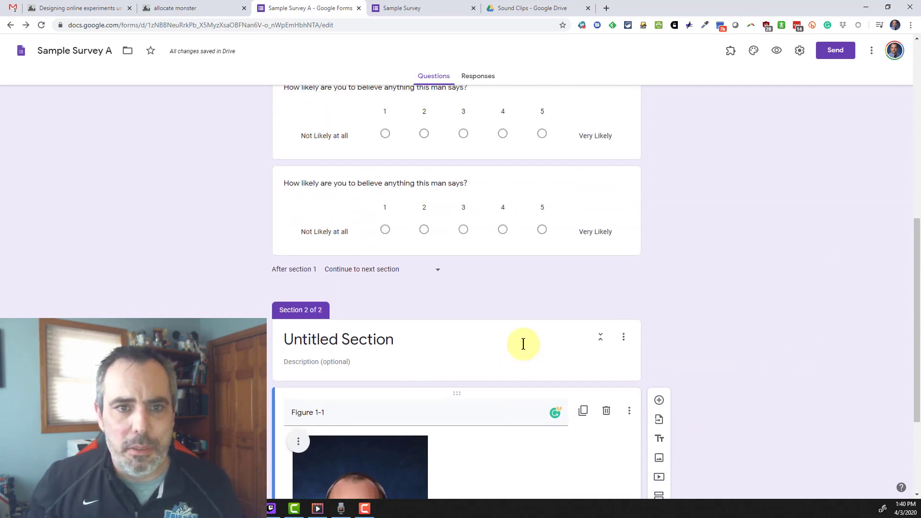
left_click(589, 263)
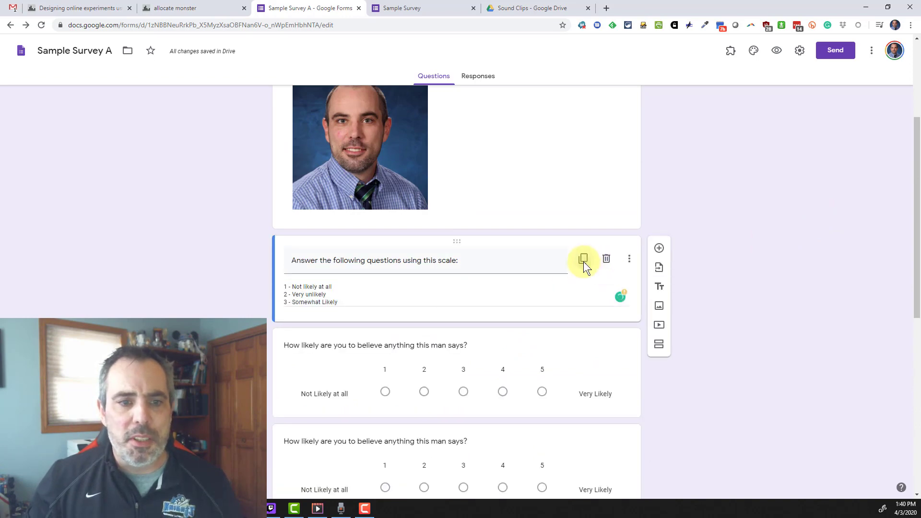
left_click(582, 261)
left_click_drag(457, 303, 424, 378)
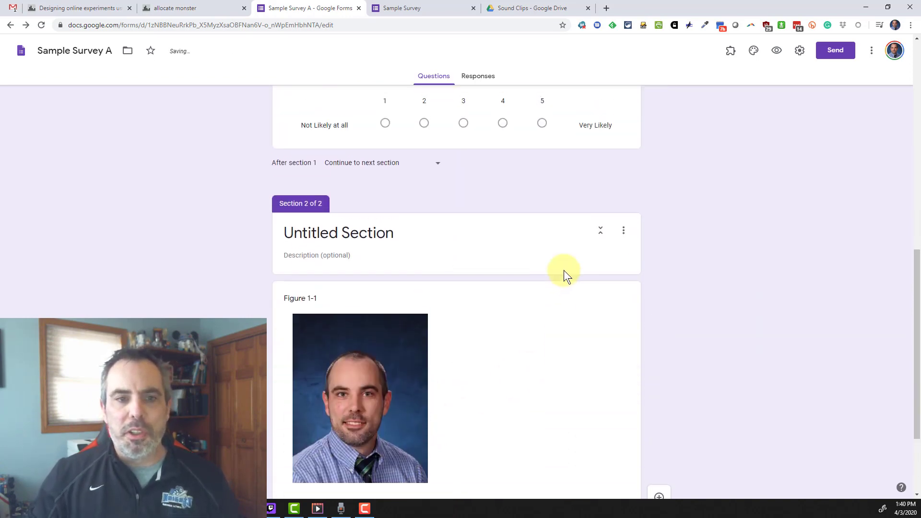
scroll(611, 328, "up", 5)
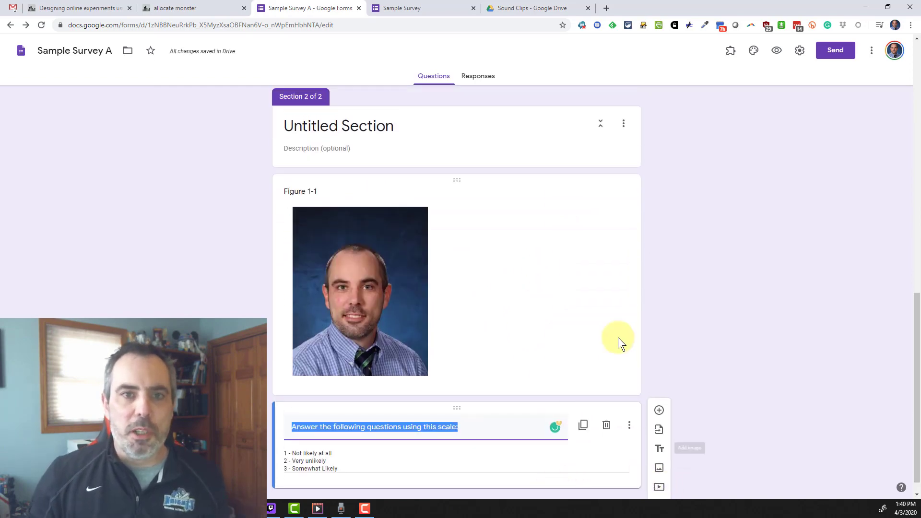
scroll(610, 315, "up", 8)
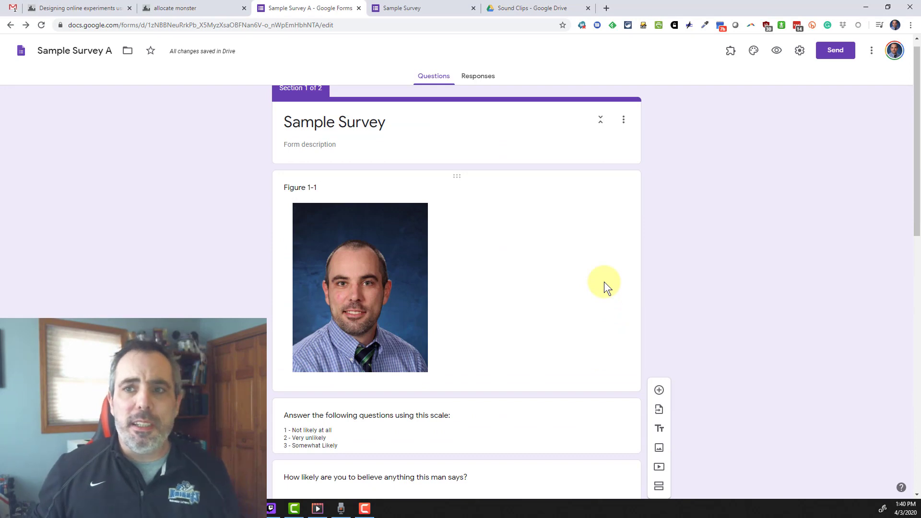
- Shorten Sample Survey A's share link to a forms.gle URL and close the Send dialog
left_click(835, 52)
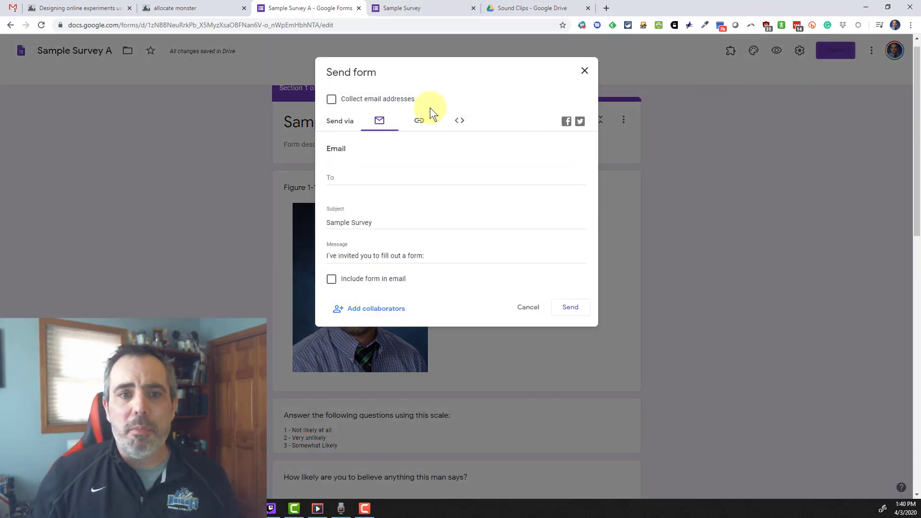
left_click(418, 120)
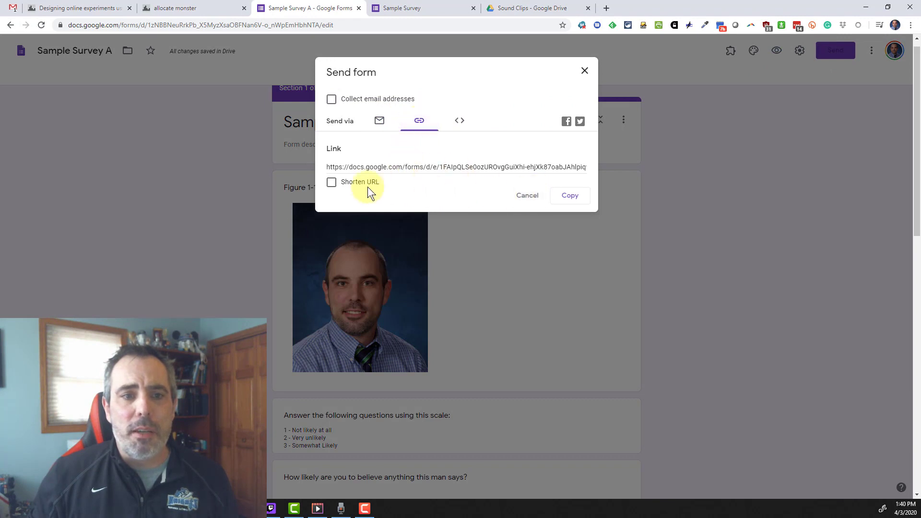
left_click(331, 181)
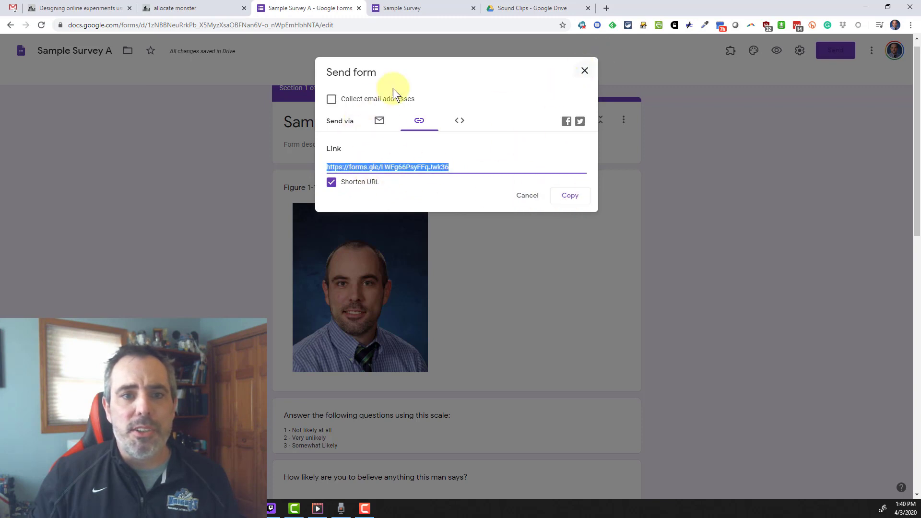
left_click(584, 71)
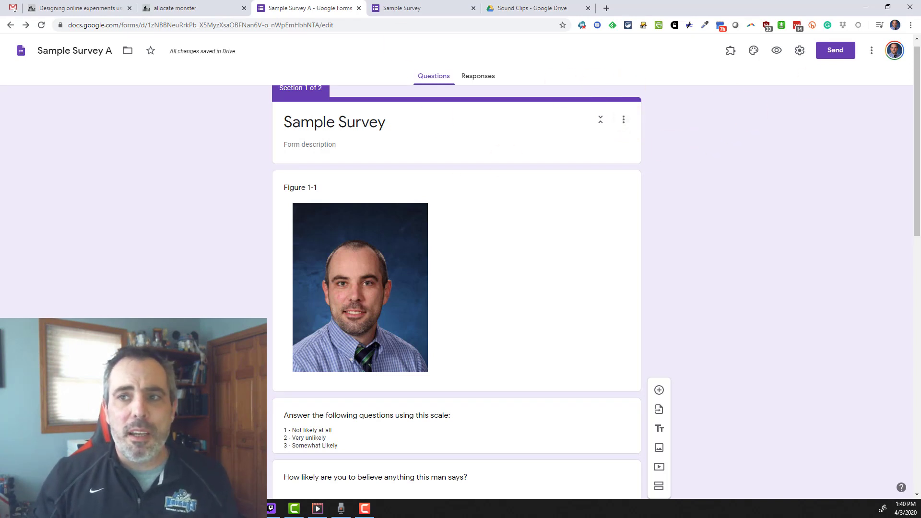
- Make a copy of the form named 'Sample Survey B'
left_click(870, 51)
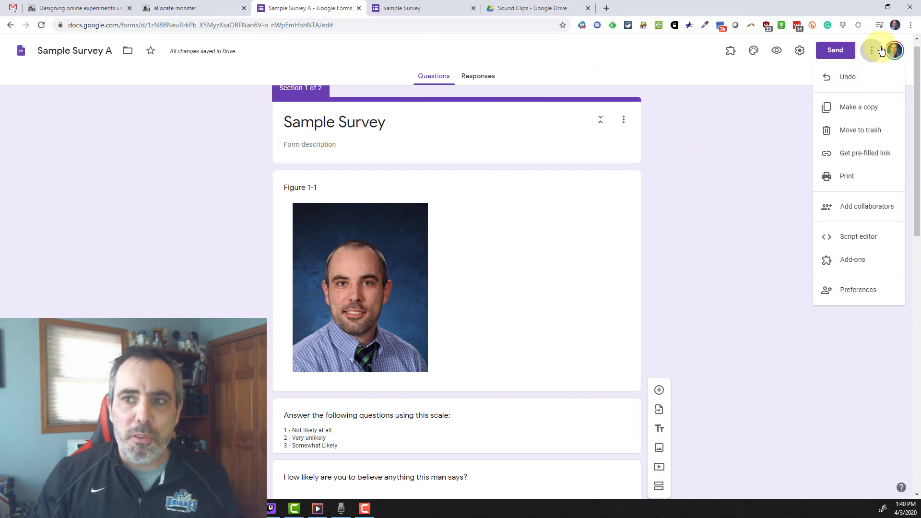
left_click(859, 109)
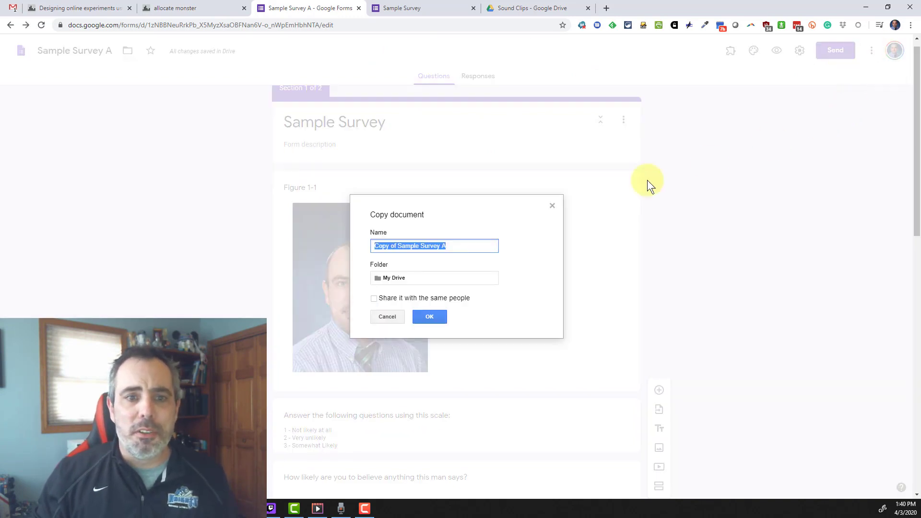
type("Sa")
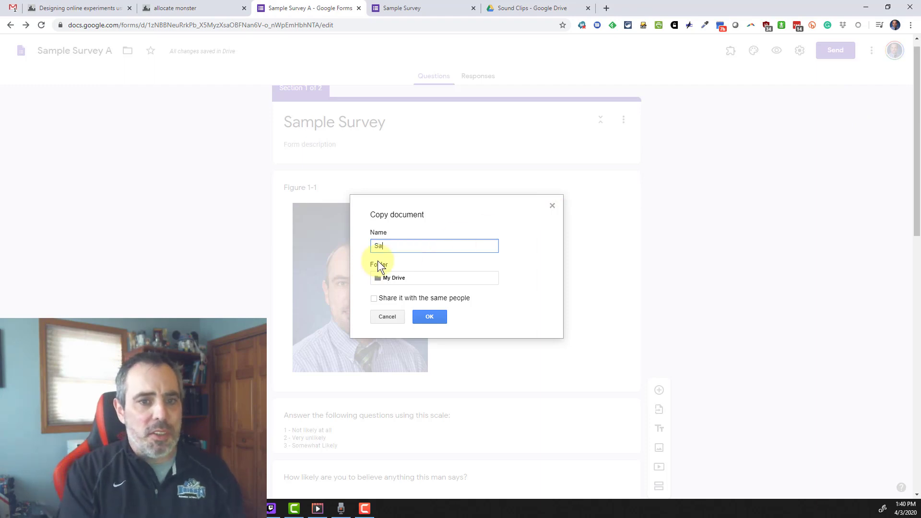
type("mple Survey B")
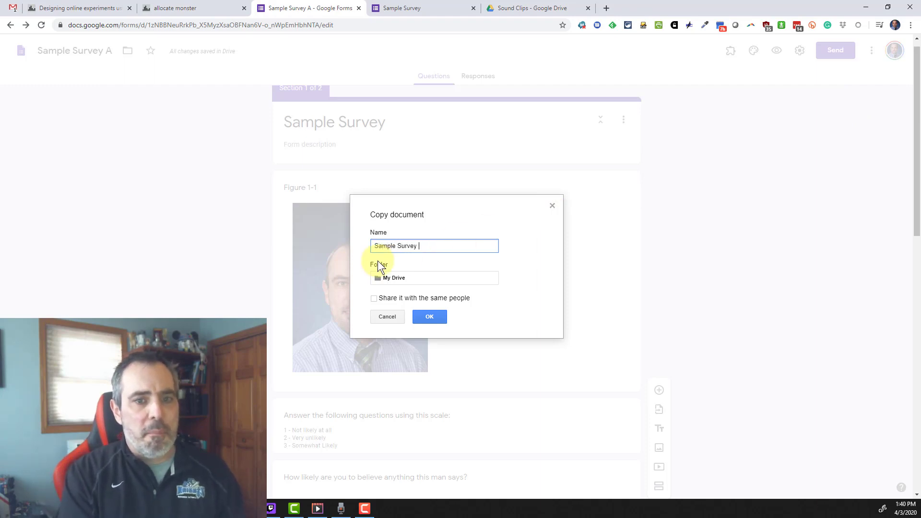
left_click(435, 318)
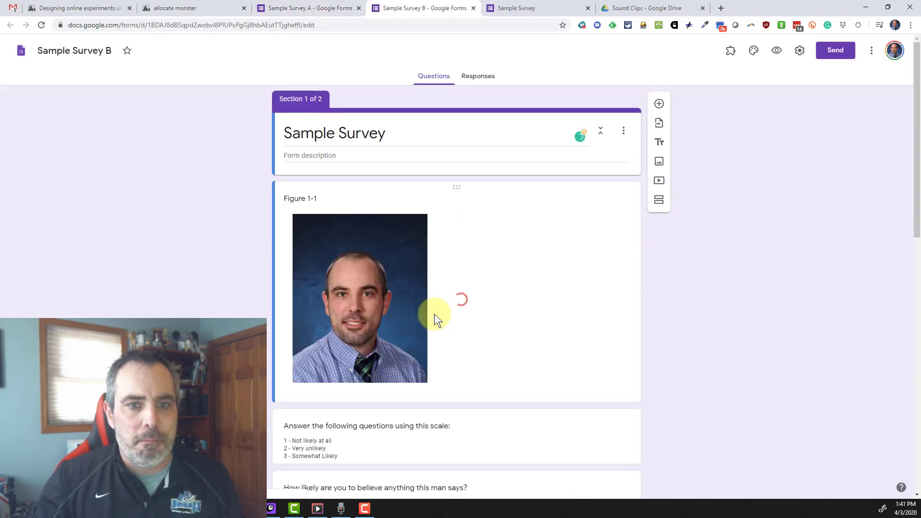
- Delete the Figure 1-1 photo item from Sample Survey B's first section
left_click(306, 8)
left_click(413, 10)
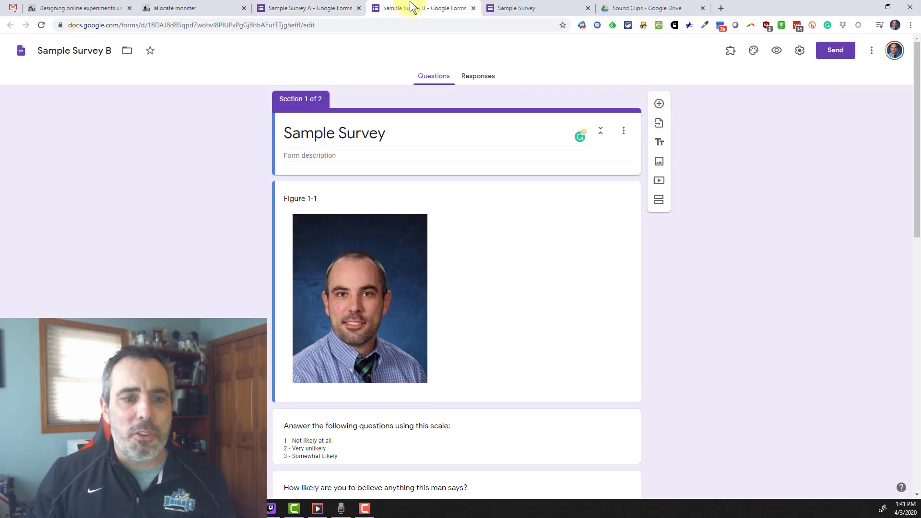
scroll(431, 129, "down", 1)
left_click(382, 253)
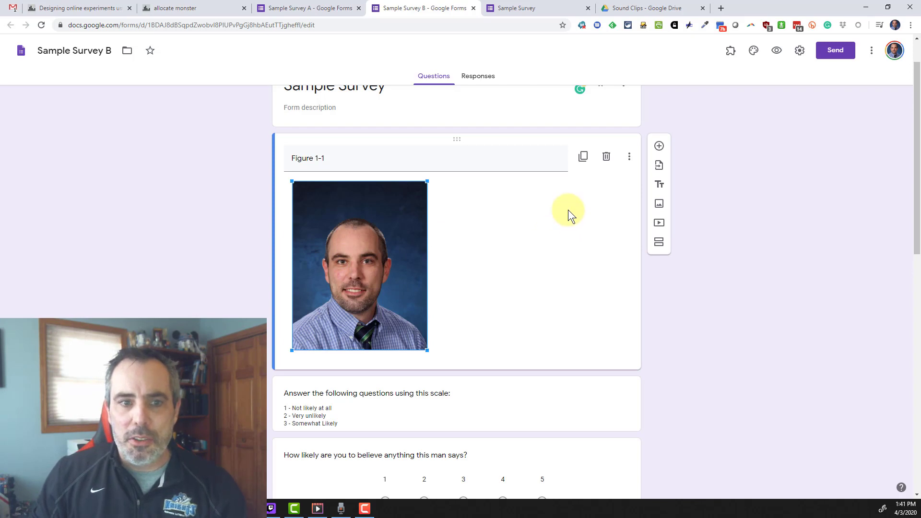
left_click(605, 158)
scroll(748, 221, "up", 1)
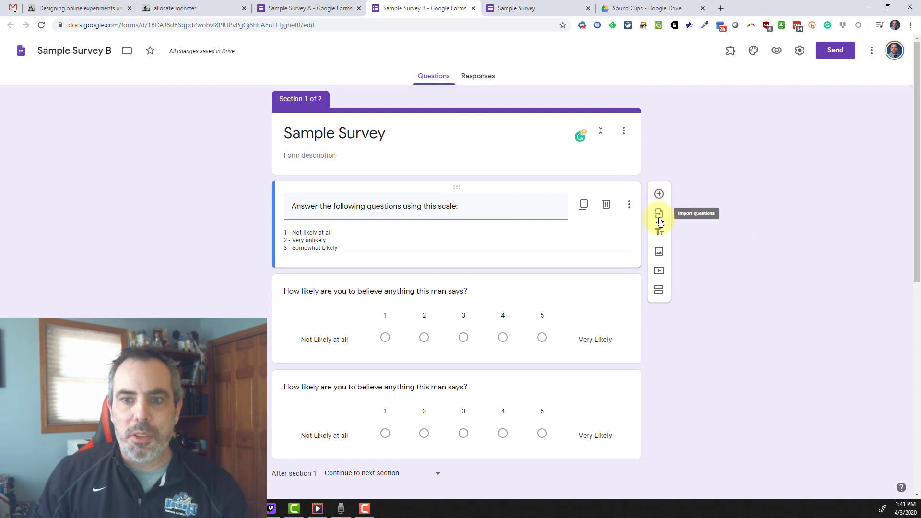
- Upload the plaid-shirt photo above the scale text, shrink it, and title it Figure 1-1
left_click(660, 251)
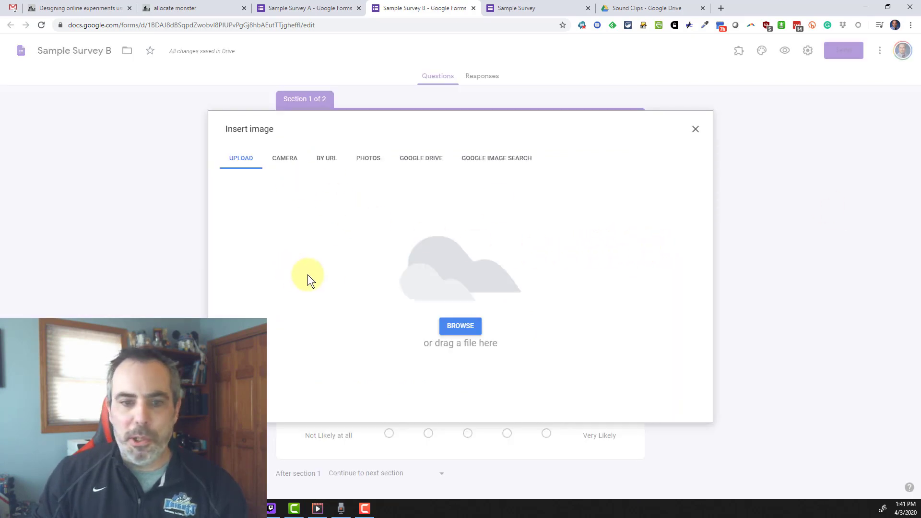
left_click_drag(240, 336, 422, 268)
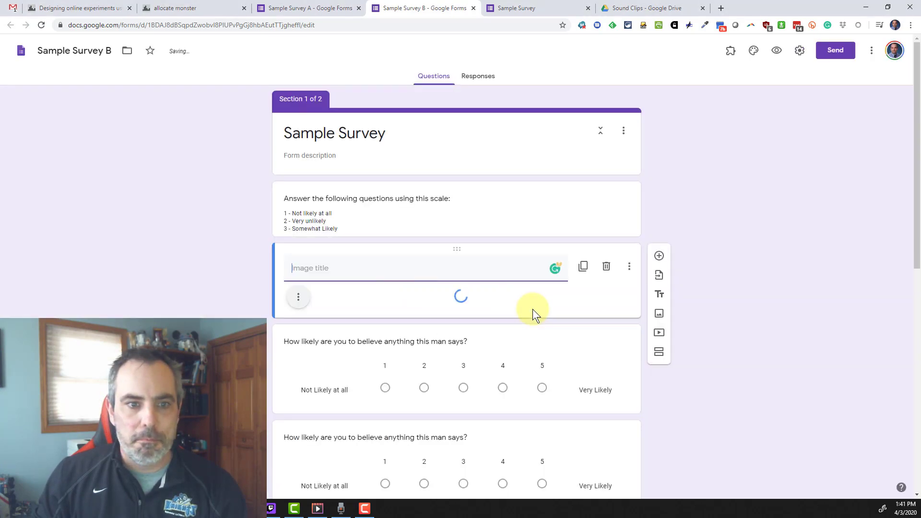
left_click_drag(461, 247, 452, 184)
scroll(609, 385, "down", 3)
left_click(580, 435)
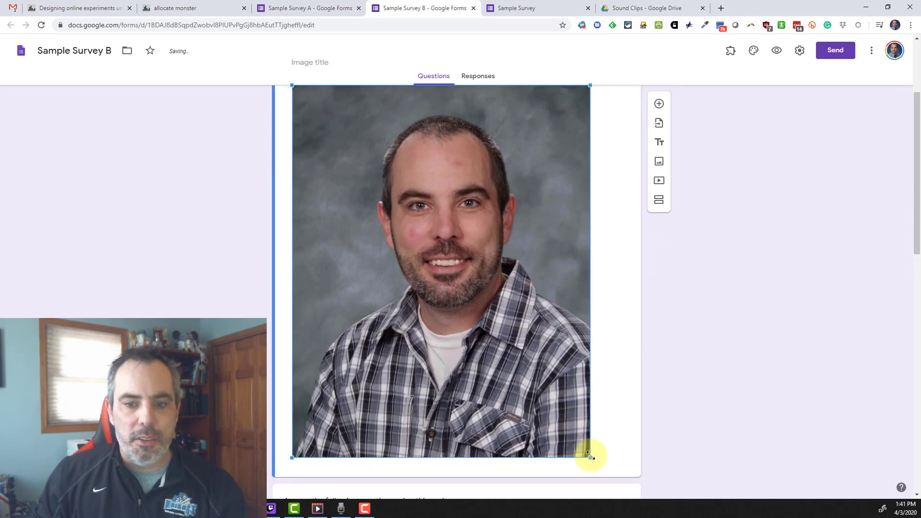
left_click_drag(590, 457, 373, 264)
left_click_drag(433, 260, 421, 249)
left_click(358, 211)
type("F")
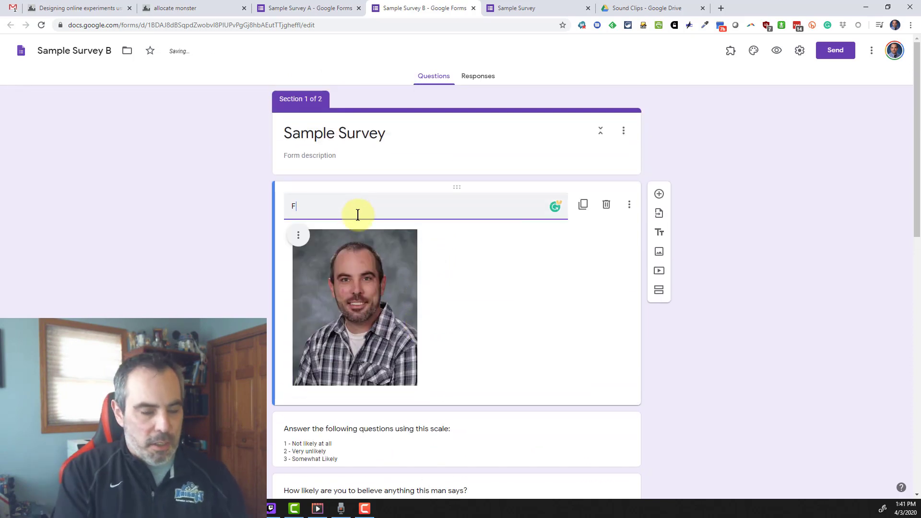
type("igure 1-1")
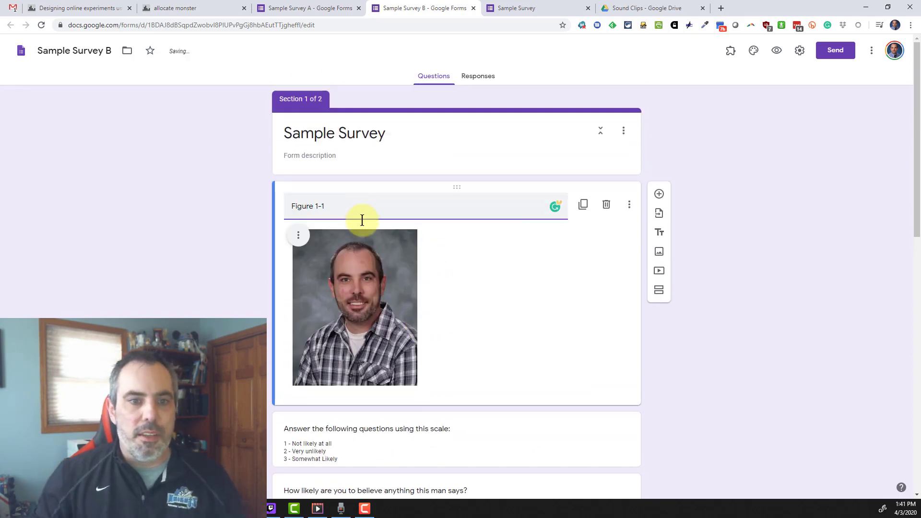
- Duplicate the Figure 1-1 photo into Section 2 and delete the old blue-background image there
scroll(759, 234, "down", 2)
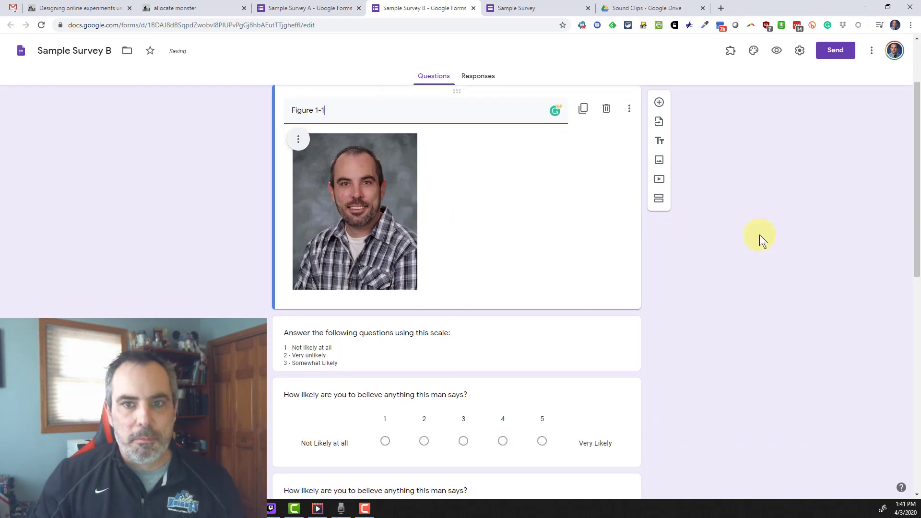
left_click(584, 108)
scroll(494, 220, "down", 2)
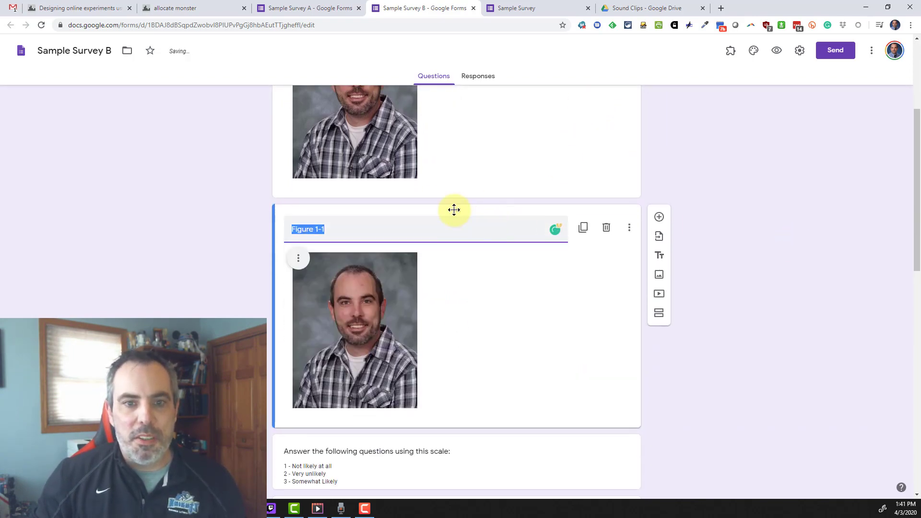
left_click_drag(453, 211, 448, 183)
scroll(600, 312, "down", 3)
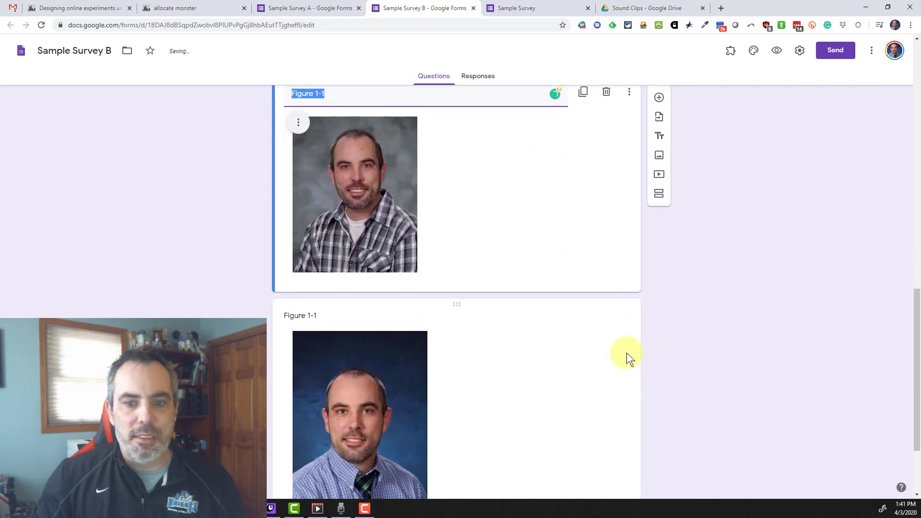
left_click(562, 332)
left_click(605, 257)
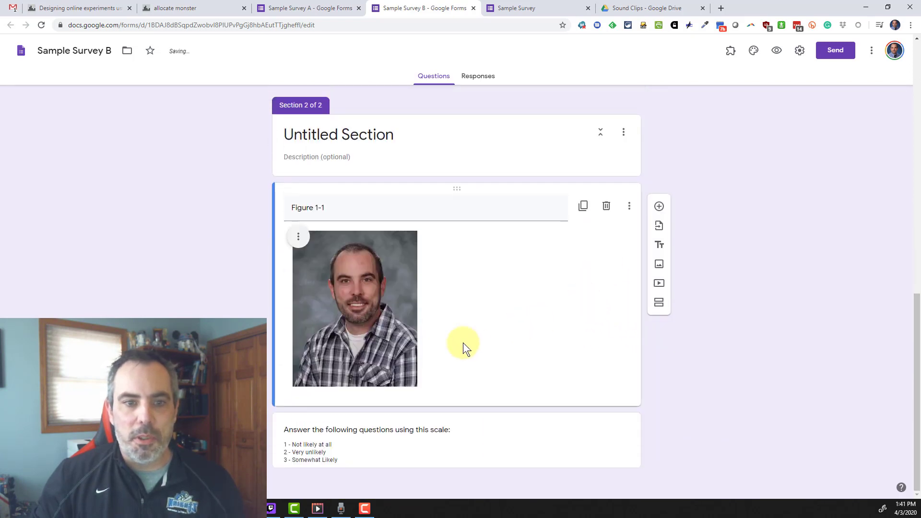
scroll(462, 335, "up", 10)
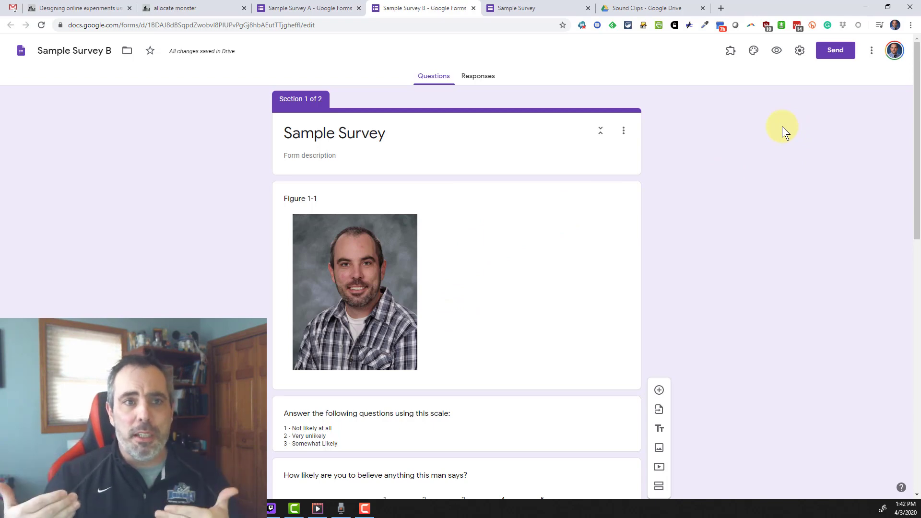
- Copy Sample Survey A's shortened forms.gle share link
left_click(298, 9)
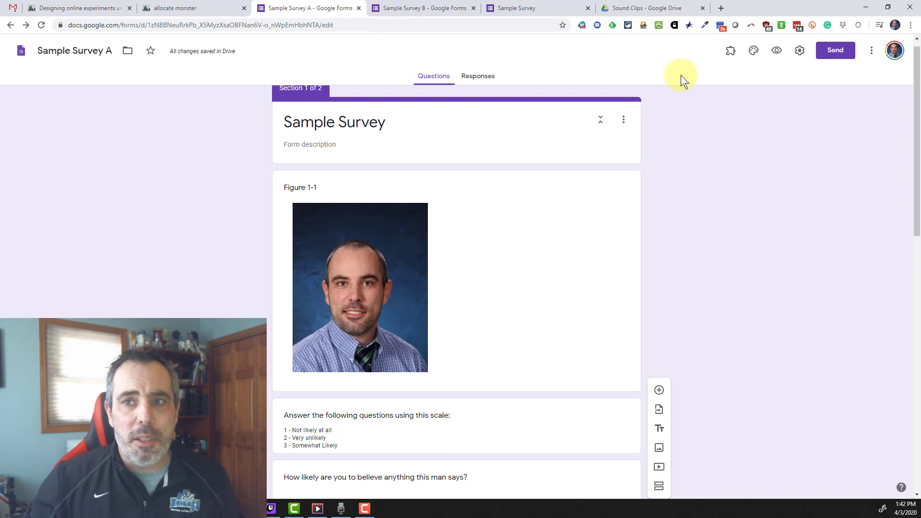
left_click(847, 56)
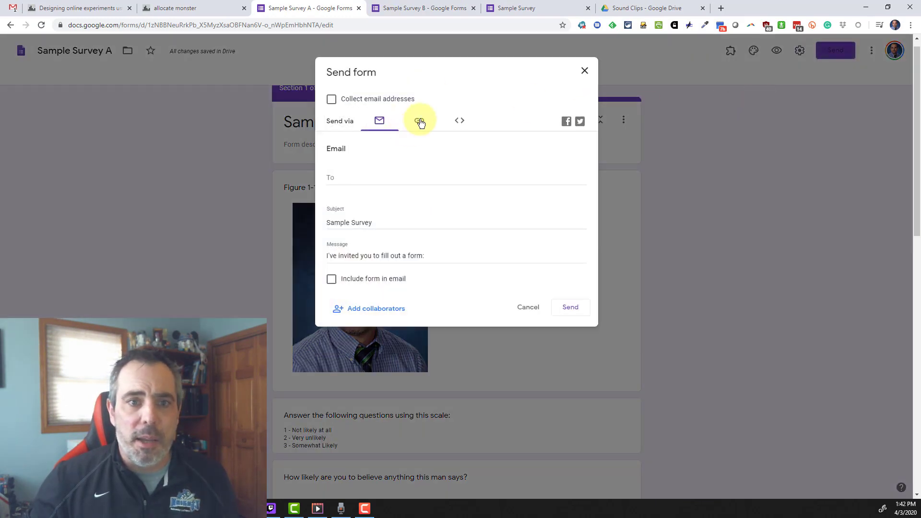
left_click(418, 121)
left_click(331, 182)
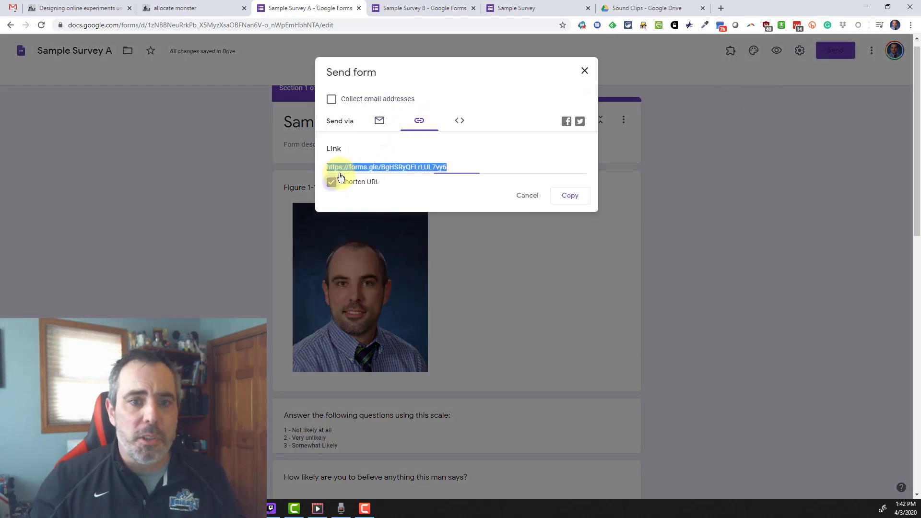
left_click(562, 201)
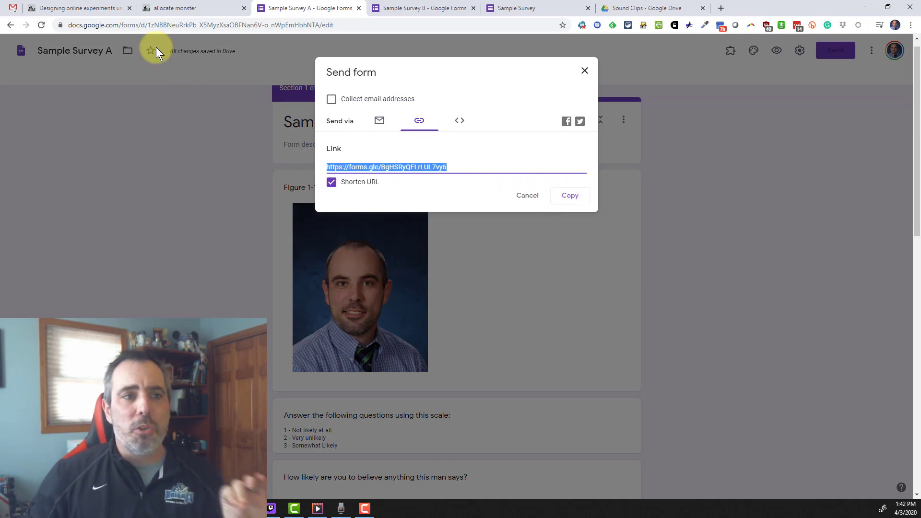
- Paste Survey A's short link into the Link 1 box on allocate.monster
left_click(190, 10)
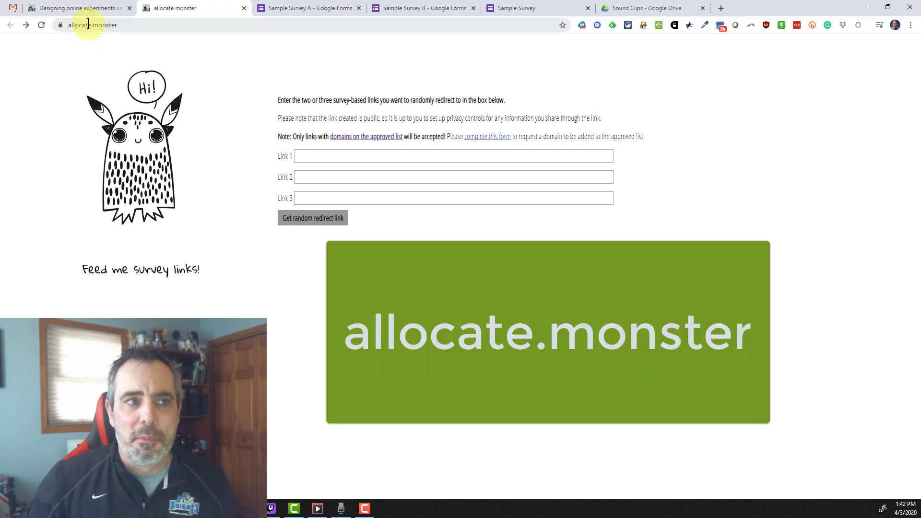
left_click(305, 160)
key("ctrl+v")
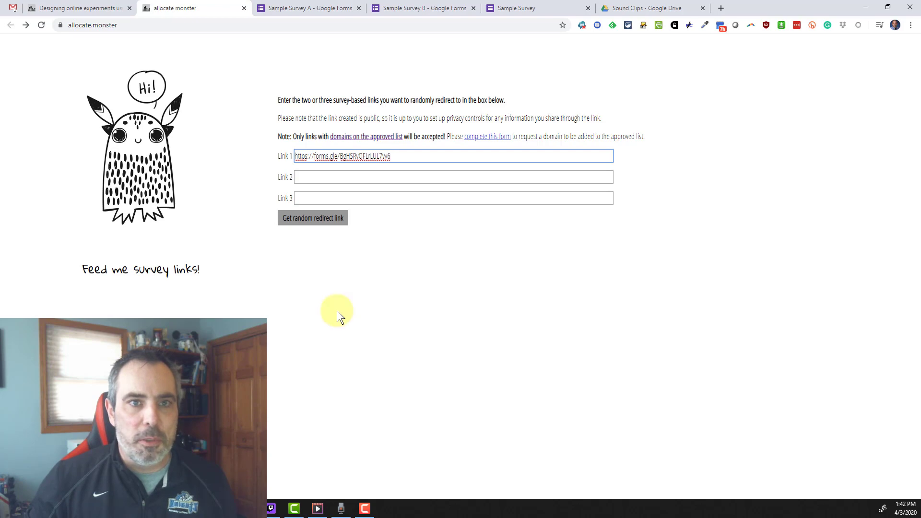
- Copy Sample Survey B's shortened forms.gle link from its Send dialog and return to allocate.monster
left_click(416, 9)
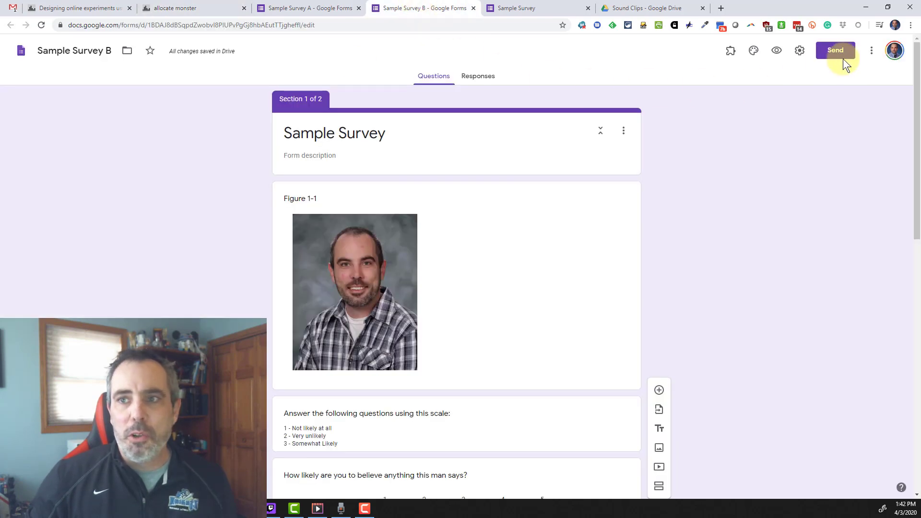
left_click(871, 51)
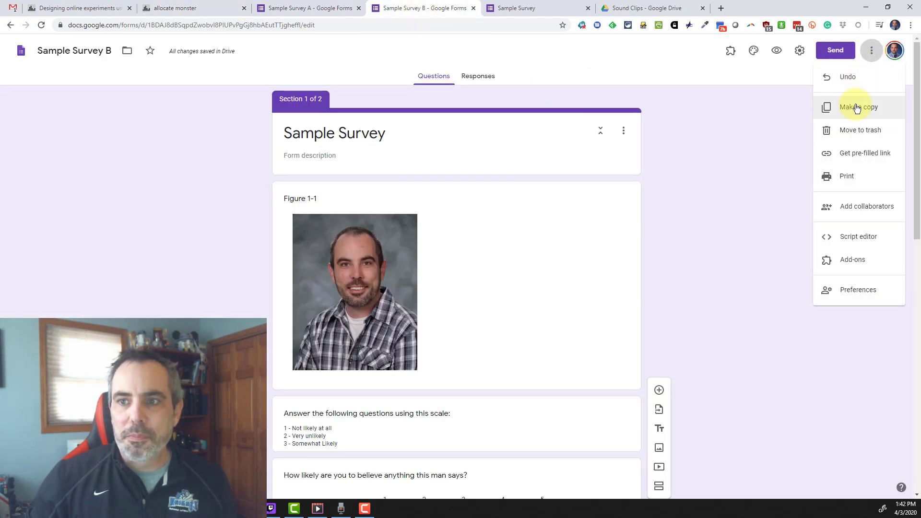
left_click(842, 50)
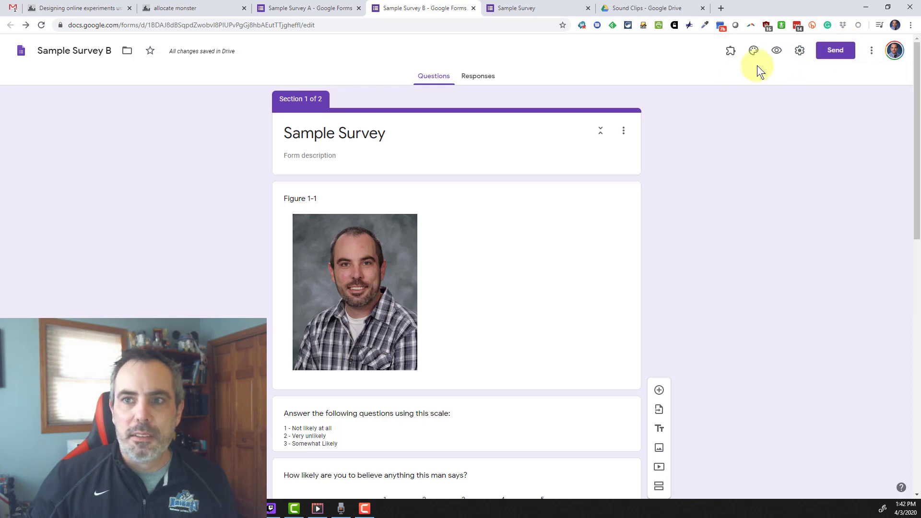
left_click(843, 53)
left_click(422, 123)
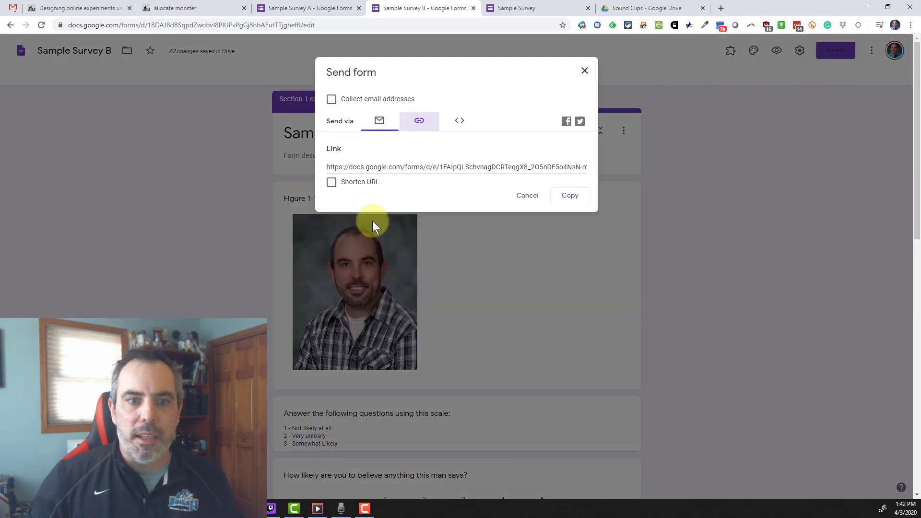
left_click(331, 182)
left_click(569, 195)
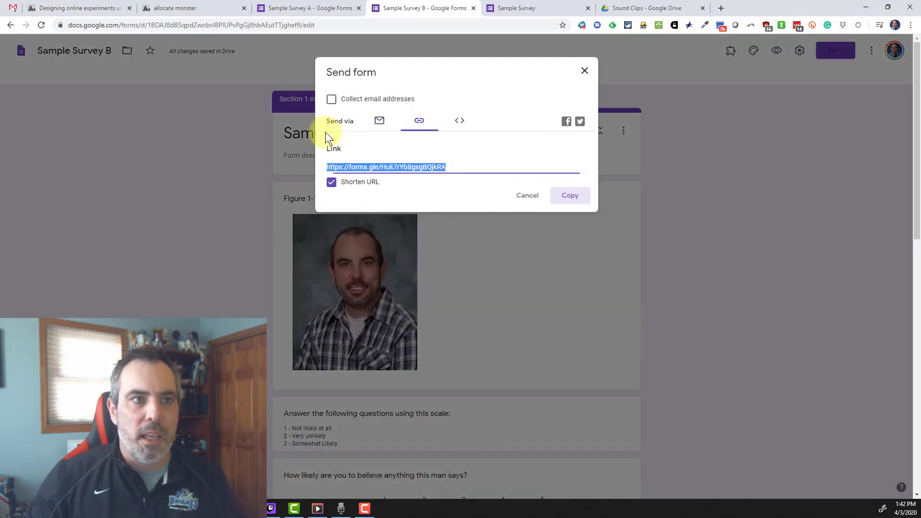
left_click(177, 11)
- Put Survey B's link in Link 2, generate redirect link allocate.monster/XHKBZNOS, and open an incognito window
left_click(325, 177)
key("ctrl+v")
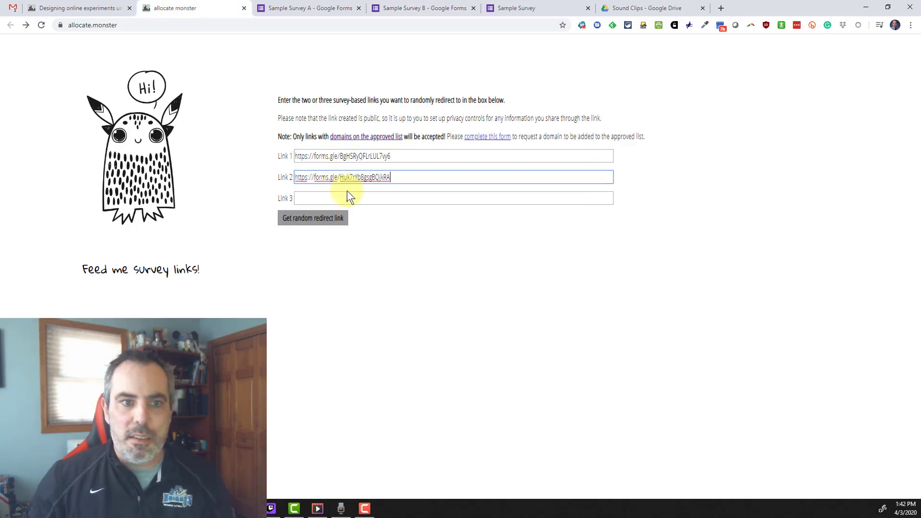
left_click(522, 275)
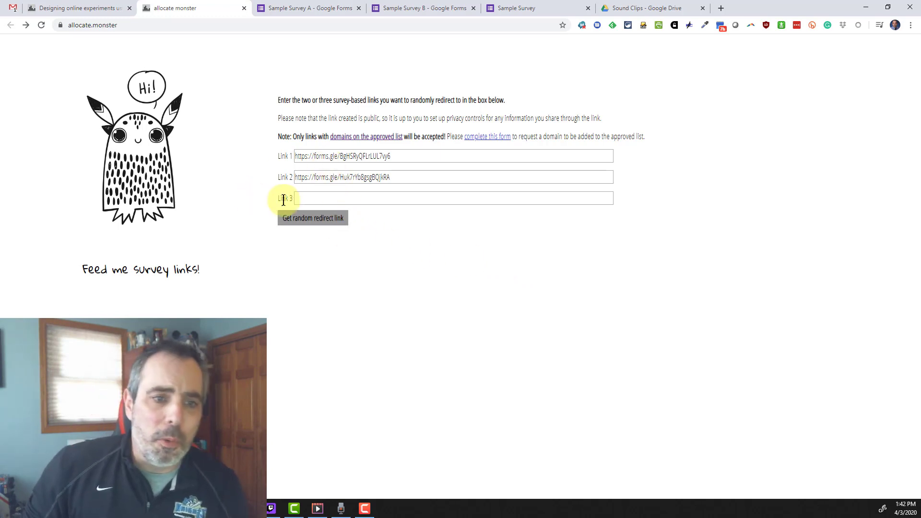
left_click(301, 217)
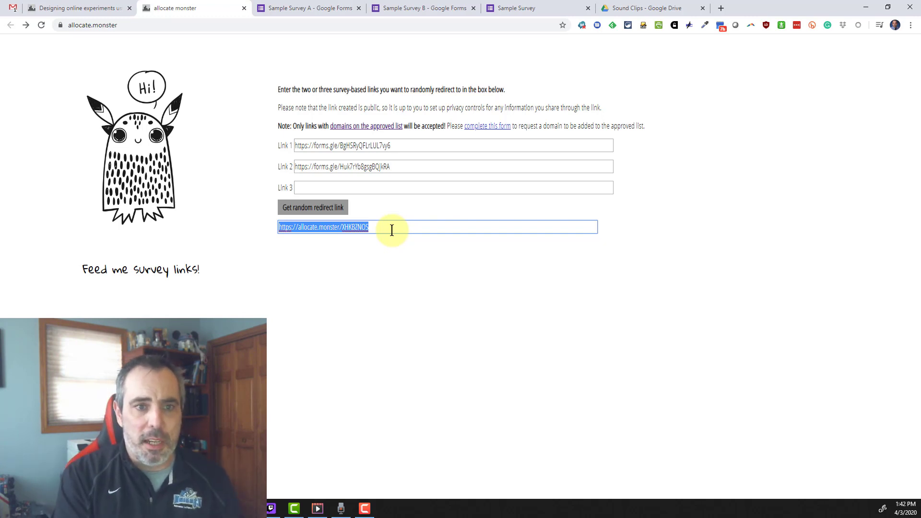
key("ctrl+shift+n")
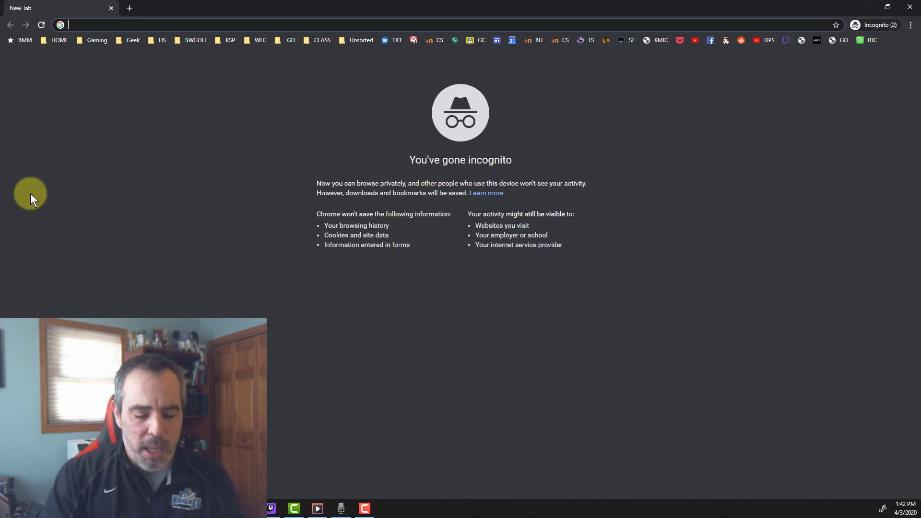
- Load the redirect link in the first four incognito tabs to see which survey each lands on
key("ctrl+v")
key("Return")
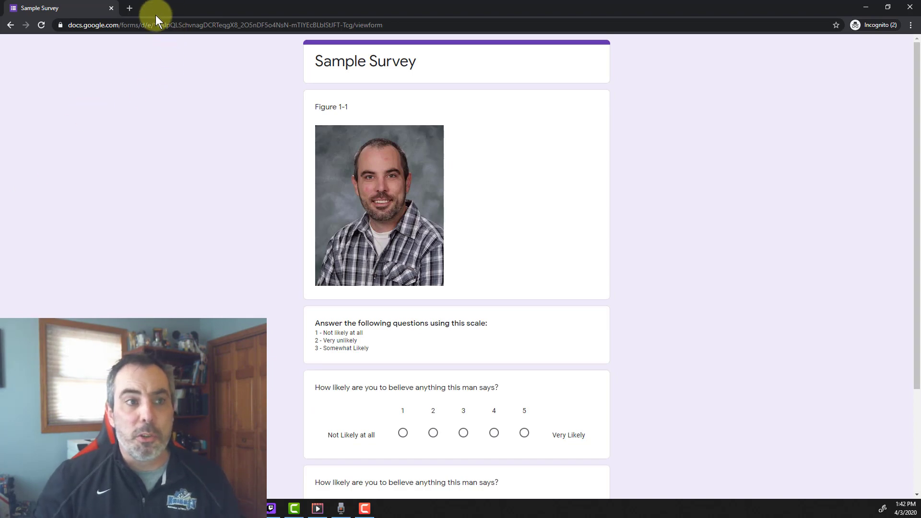
left_click(130, 8)
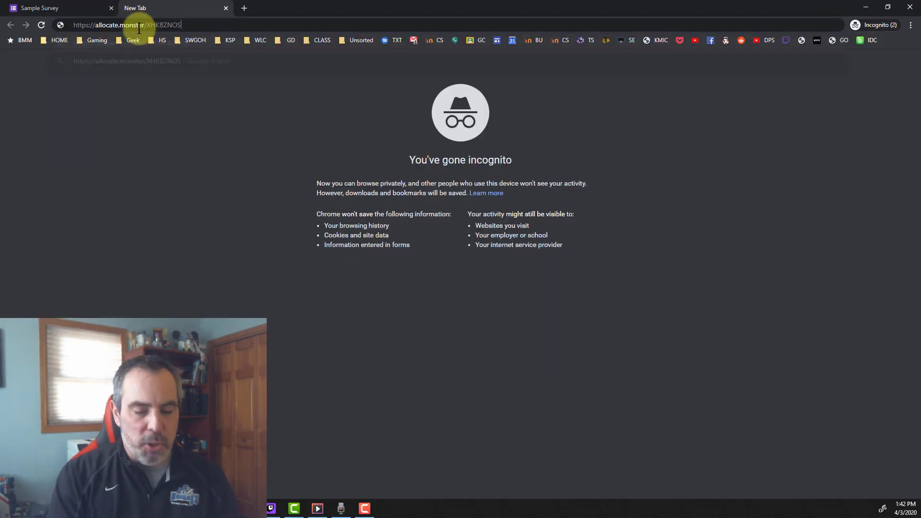
key("ctrl+v")
key("Return")
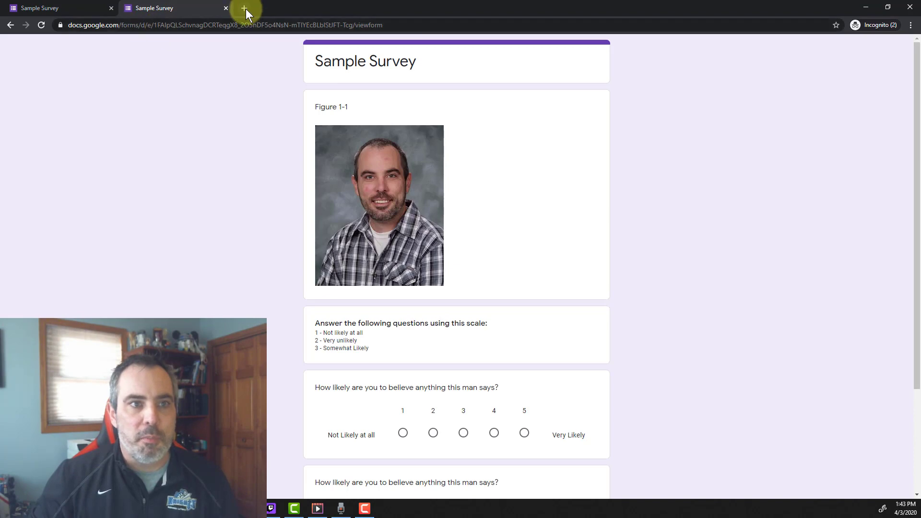
left_click(244, 8)
key("ctrl+v")
key("Return")
left_click(359, 8)
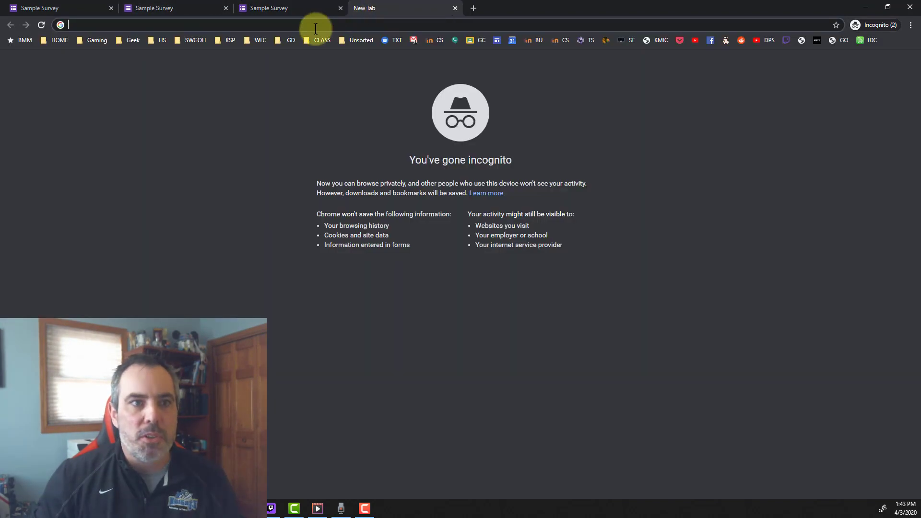
key("ctrl+v")
key("Return")
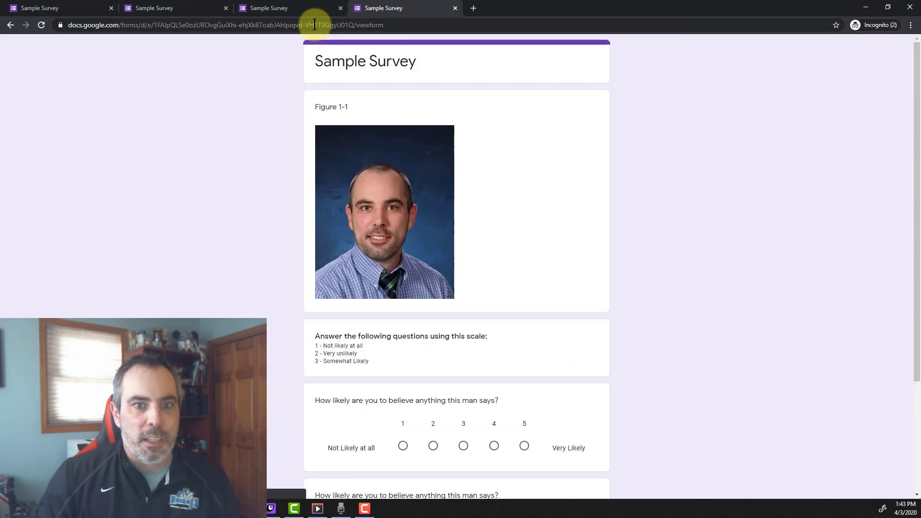
- Test the redirect link in four more incognito tabs, then minimize the incognito window
left_click(471, 8)
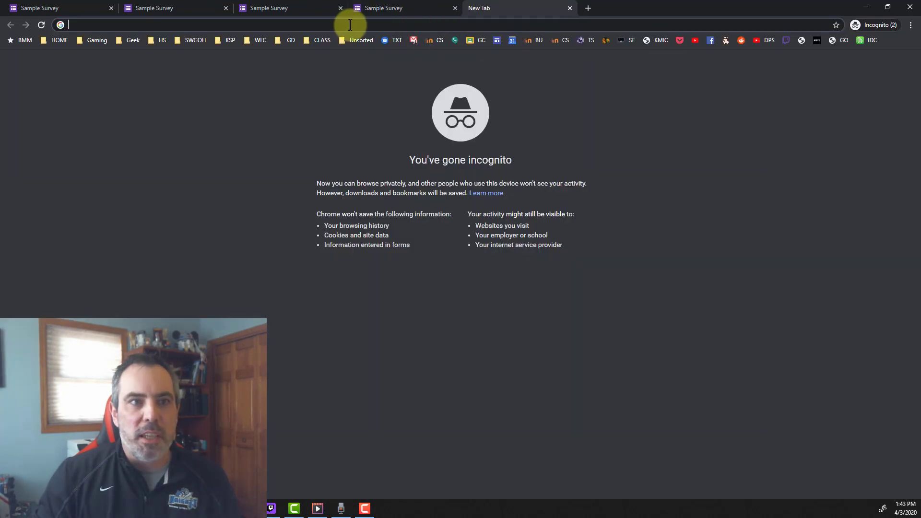
key("ctrl+v")
key("Return")
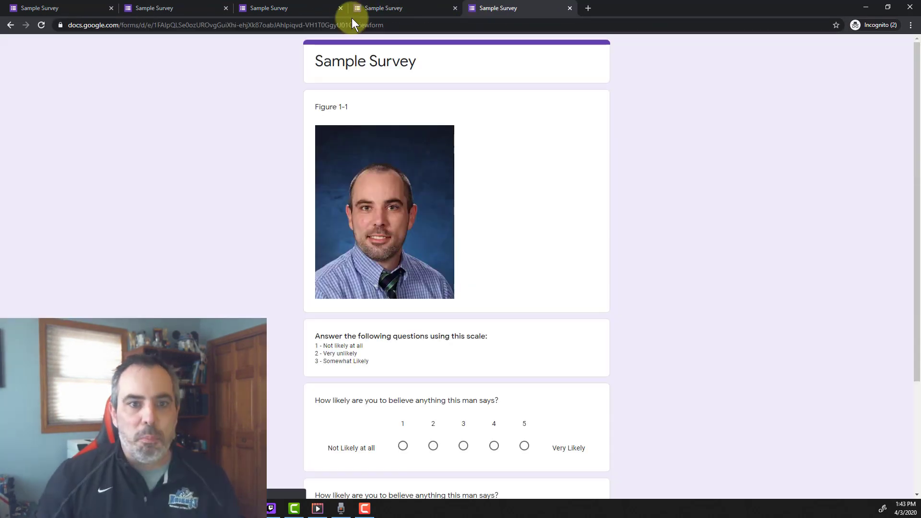
left_click(587, 8)
key("ctrl+v")
key("Return")
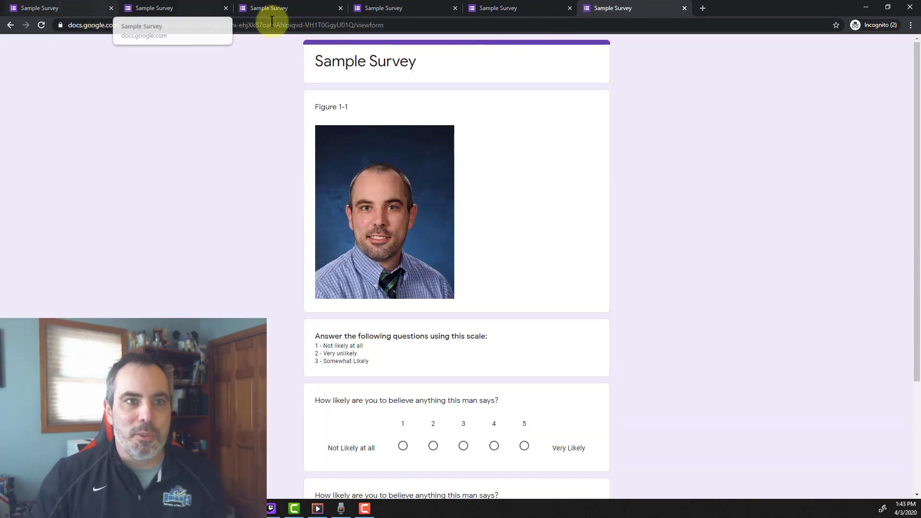
left_click(702, 8)
key("ctrl+v")
key("Return")
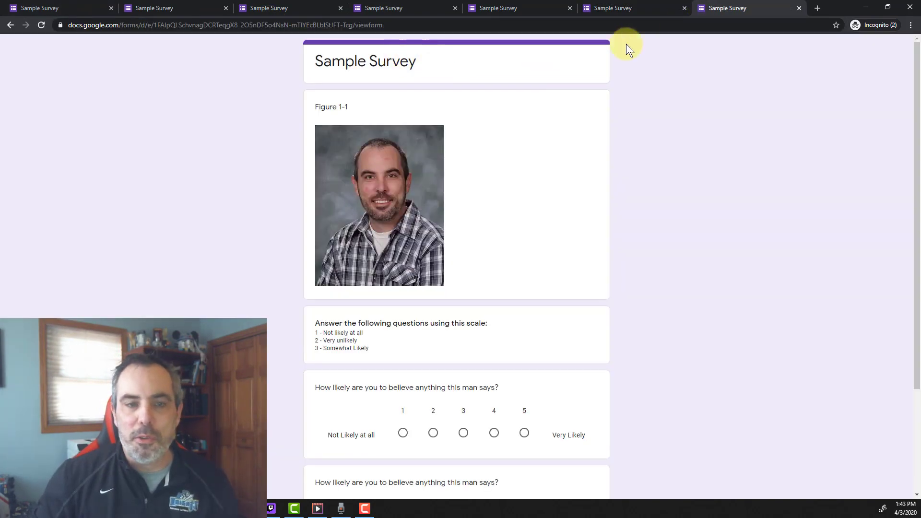
key("ctrl+t")
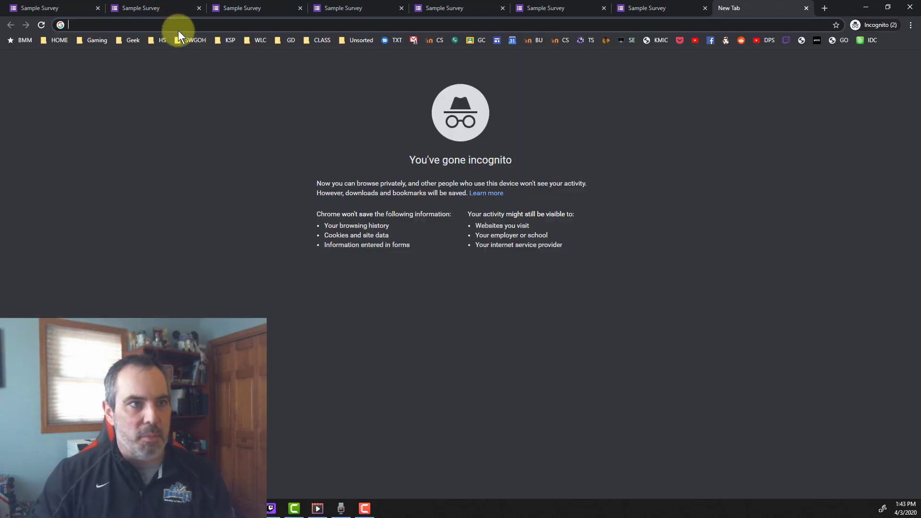
key("ctrl+v")
key("Return")
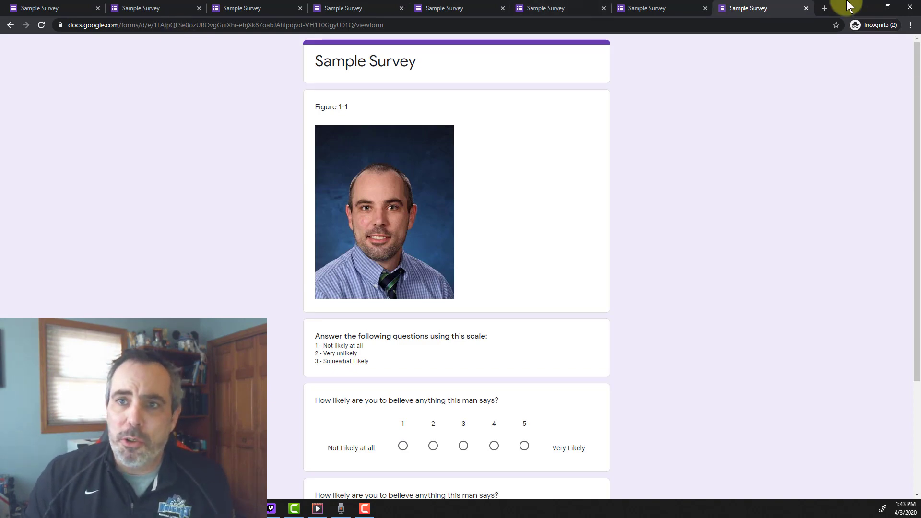
left_click(866, 7)
- Reproduce Survey A's shortened forms.gle link in the Send dialog, then return to allocate.monster
left_click(317, 9)
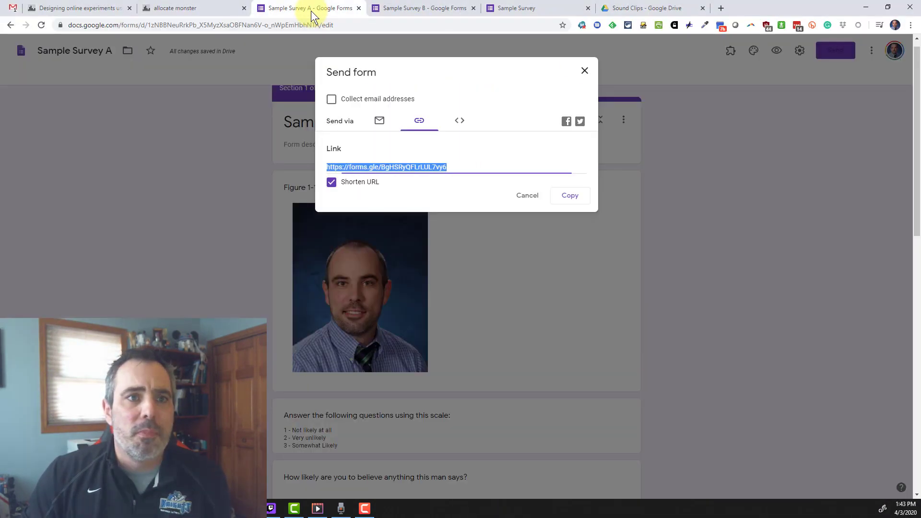
left_click(585, 73)
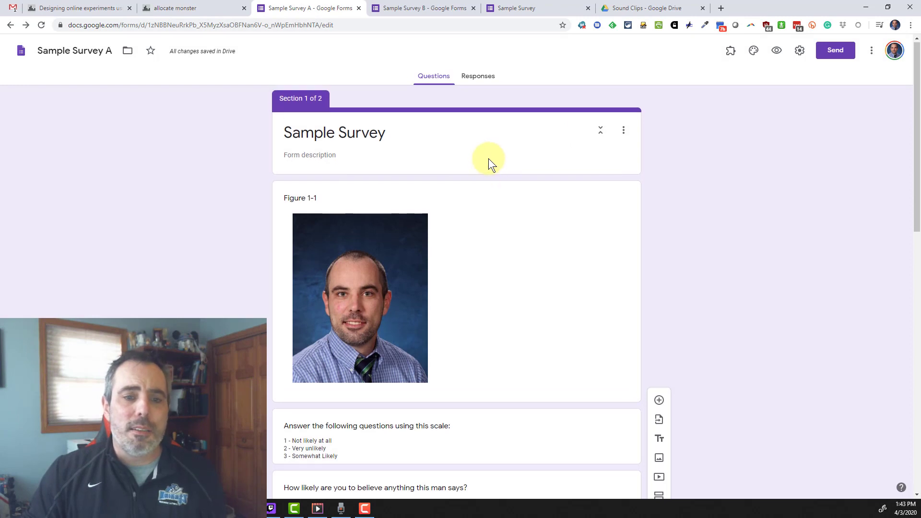
scroll(499, 161, "down", 3)
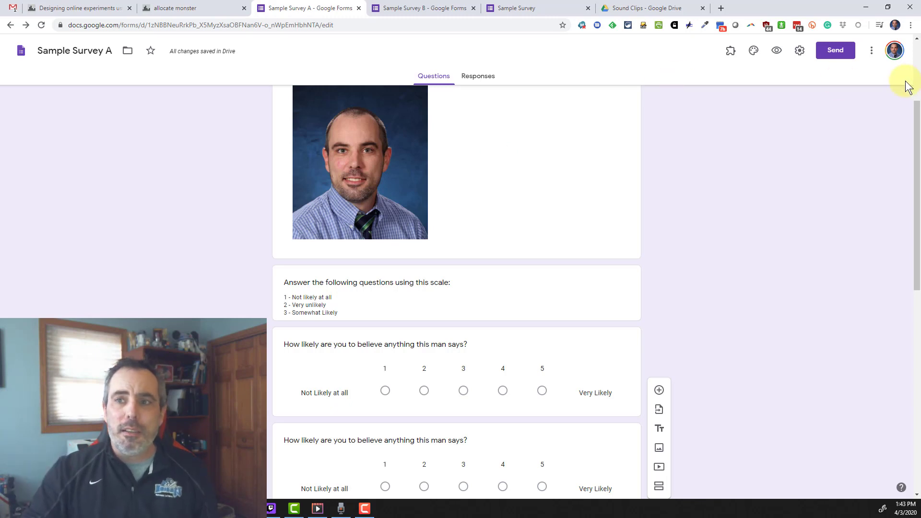
left_click(871, 50)
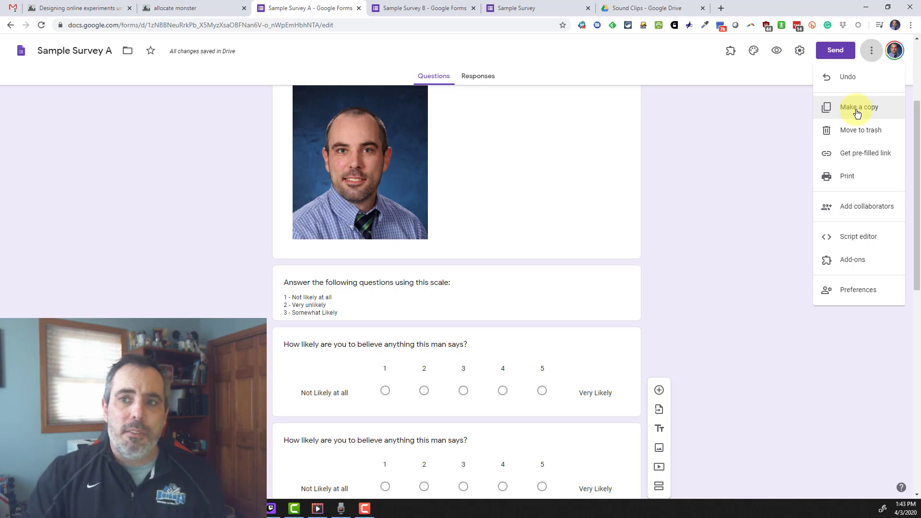
left_click(849, 54)
left_click(850, 53)
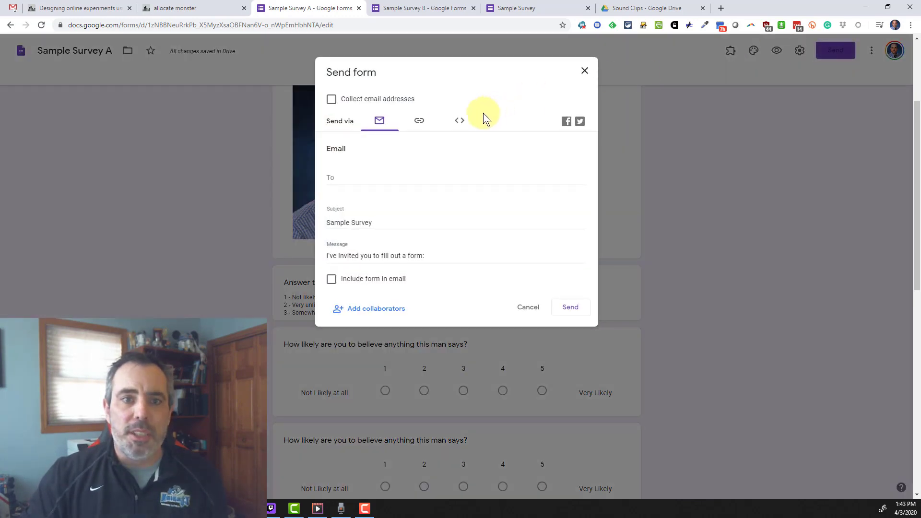
left_click(419, 123)
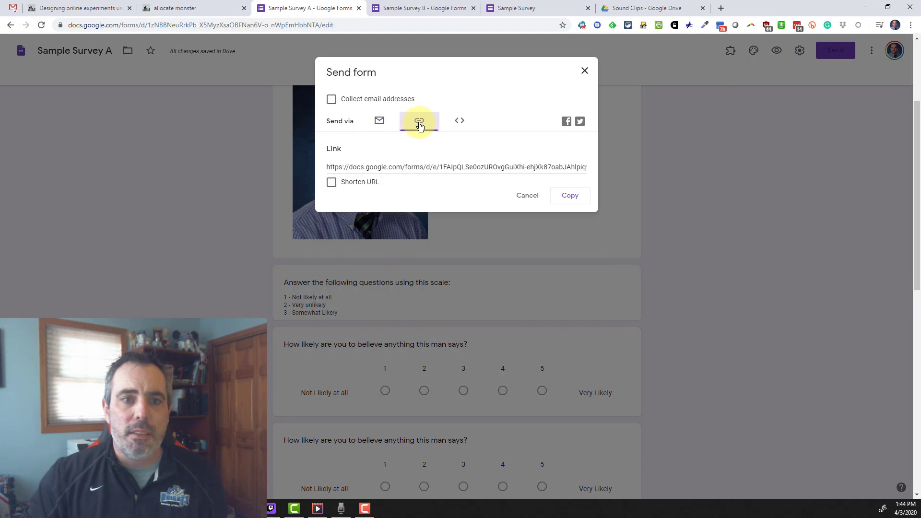
left_click(332, 182)
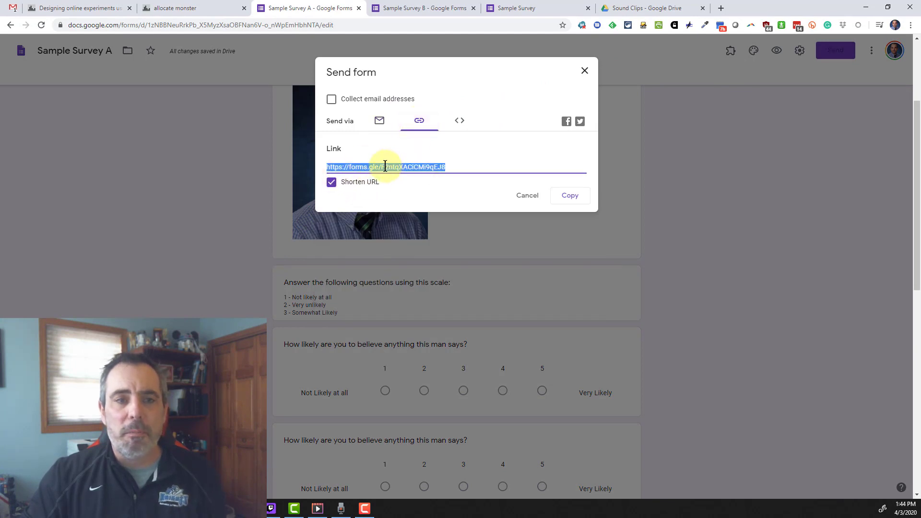
left_click(189, 8)
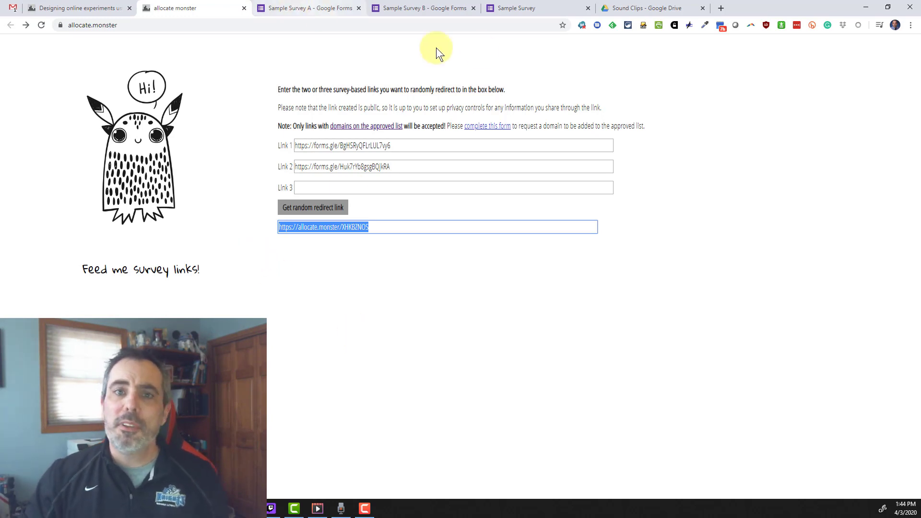
- Check the Sample Survey respondent page loaded from the redirect link
left_click(522, 11)
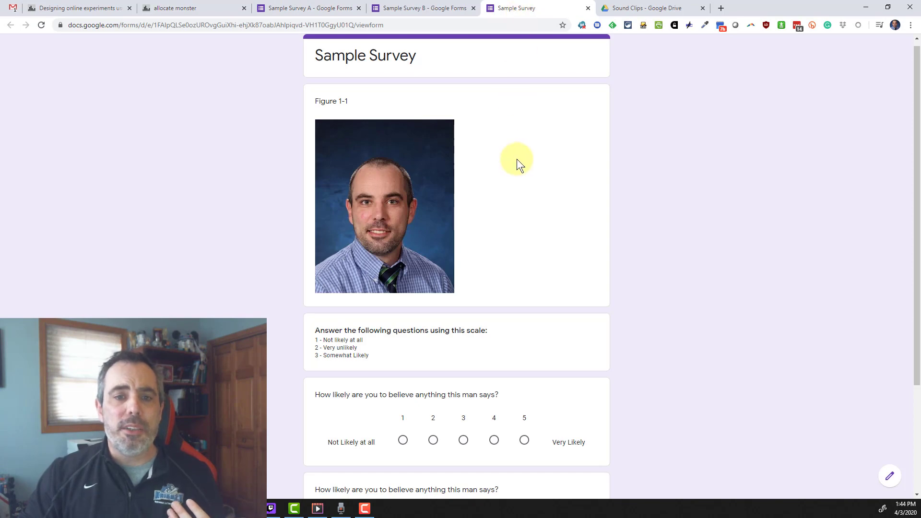
scroll(633, 253, "down", 3)
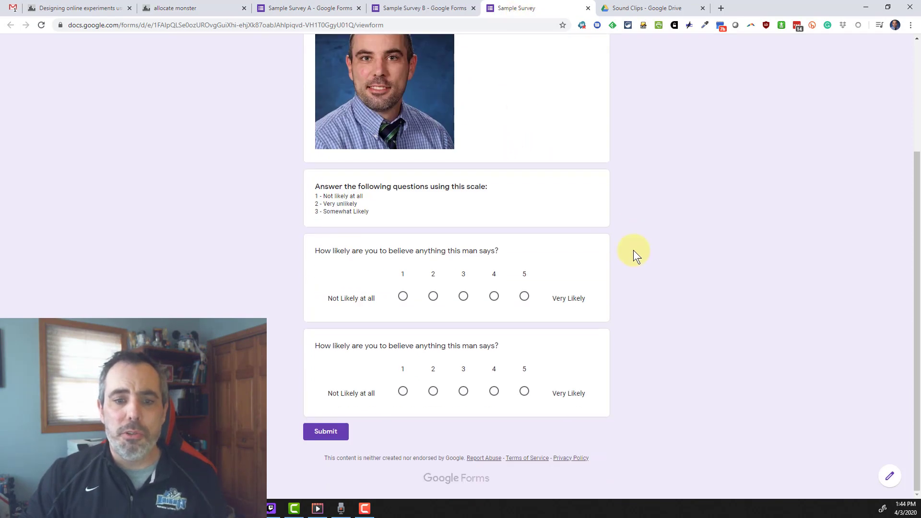
scroll(633, 249, "up", 3)
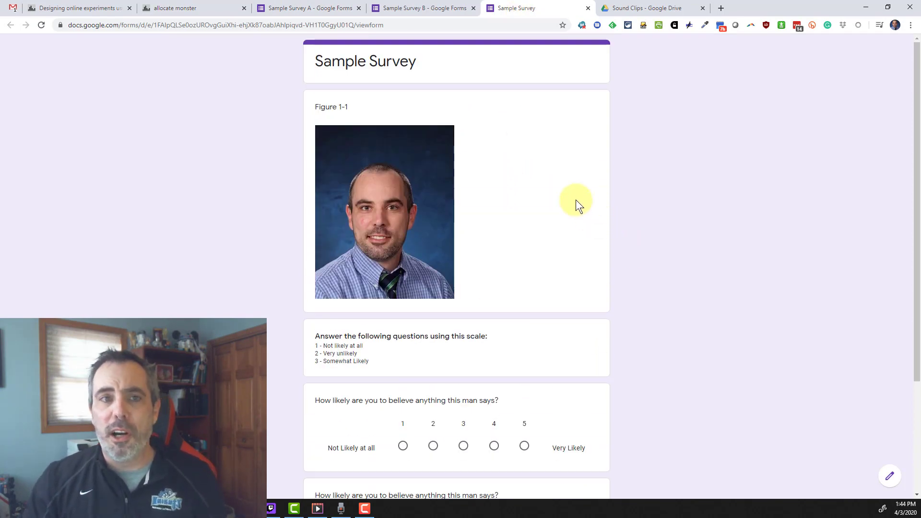
- Back in the Survey A editor, close the sharing dialog and select the Figure 1-1 image item
left_click(310, 8)
left_click(584, 70)
scroll(705, 294, "up", 2)
scroll(704, 291, "down", 2)
left_click(530, 200)
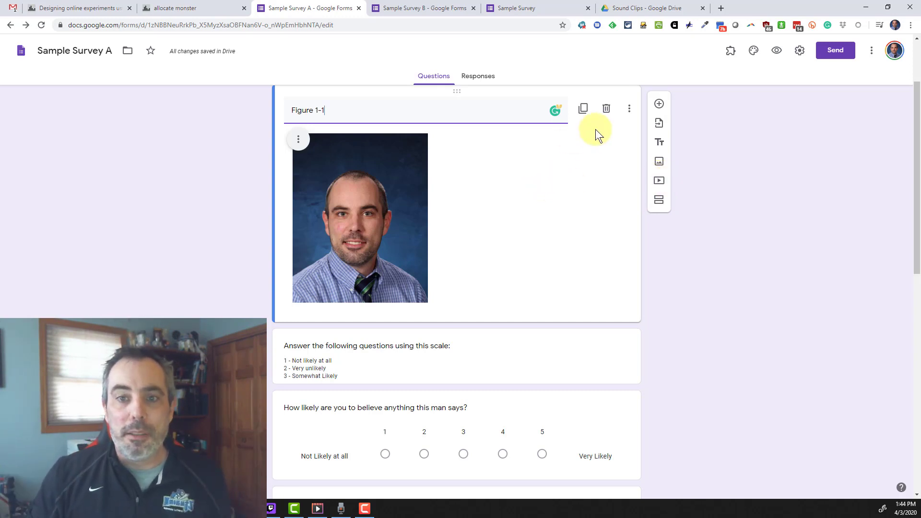
- Replace the Figure 1-1 image with the Statistics YouTube video found by pasting its URL
left_click(606, 109)
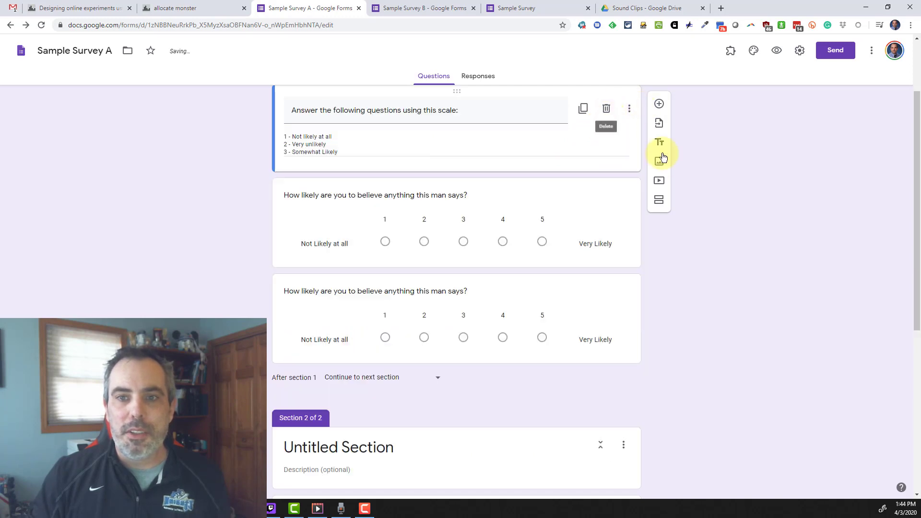
left_click(662, 183)
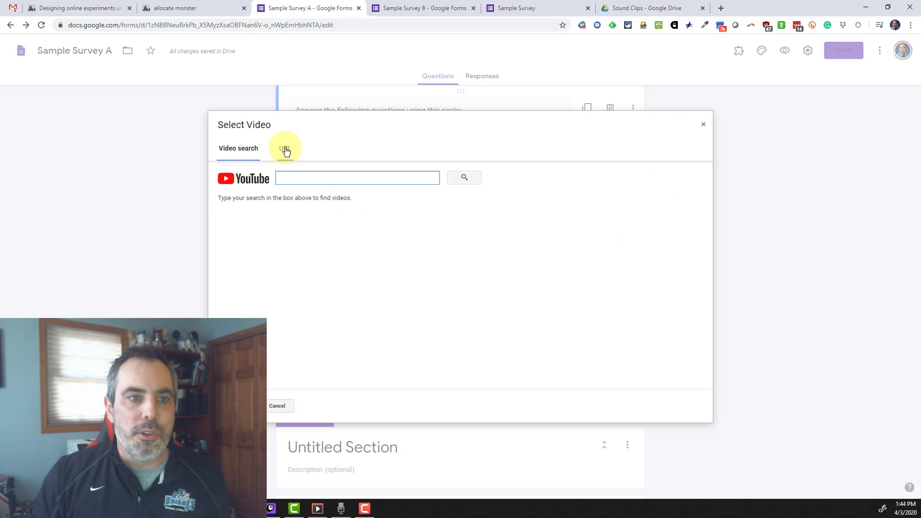
left_click(285, 150)
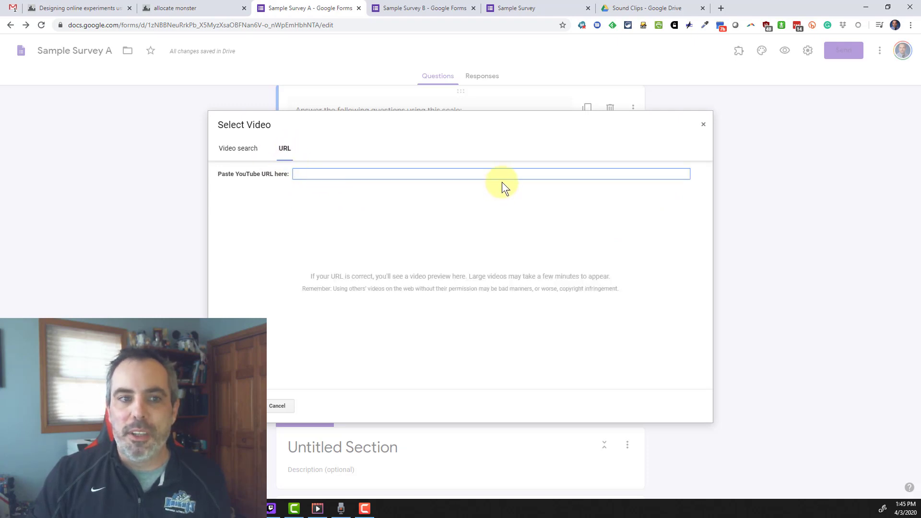
left_click(234, 149)
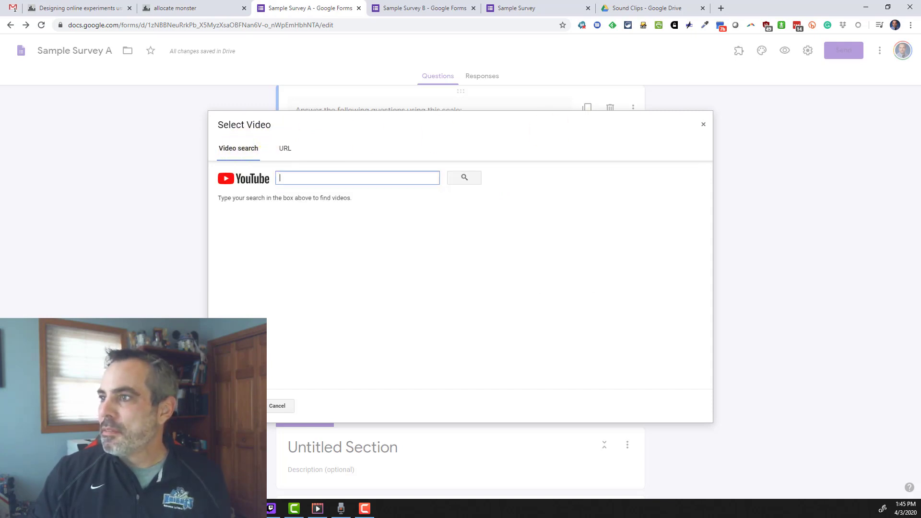
left_click(317, 178)
type("https://youtu.be/KSNYN5oSdL0")
left_click(455, 178)
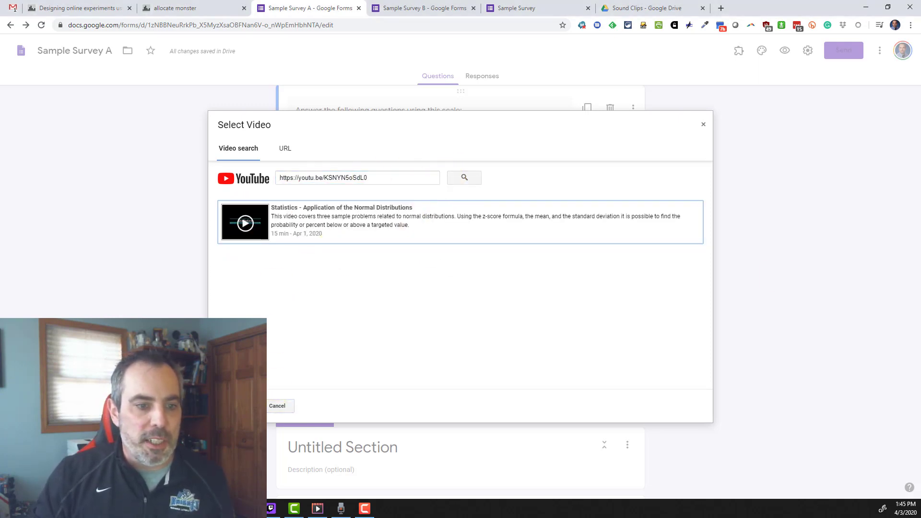
left_click(245, 234)
left_click(238, 406)
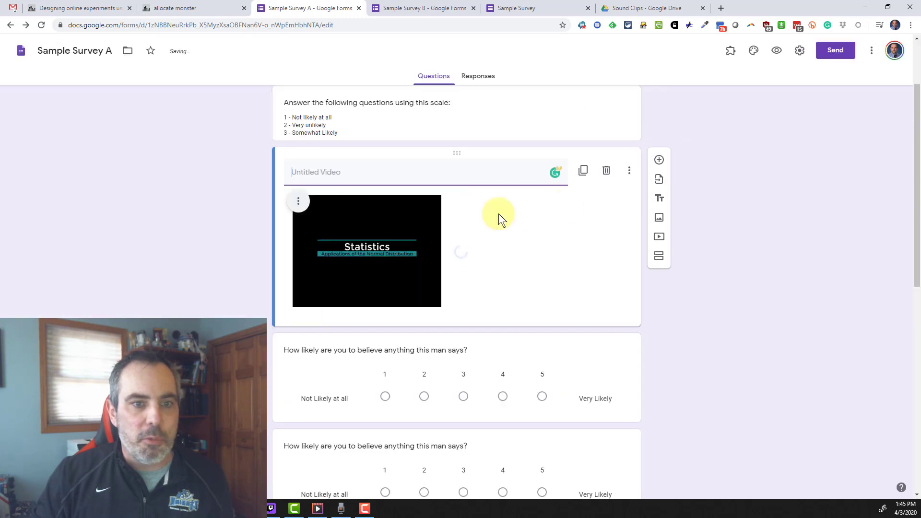
scroll(754, 279, "up", 2)
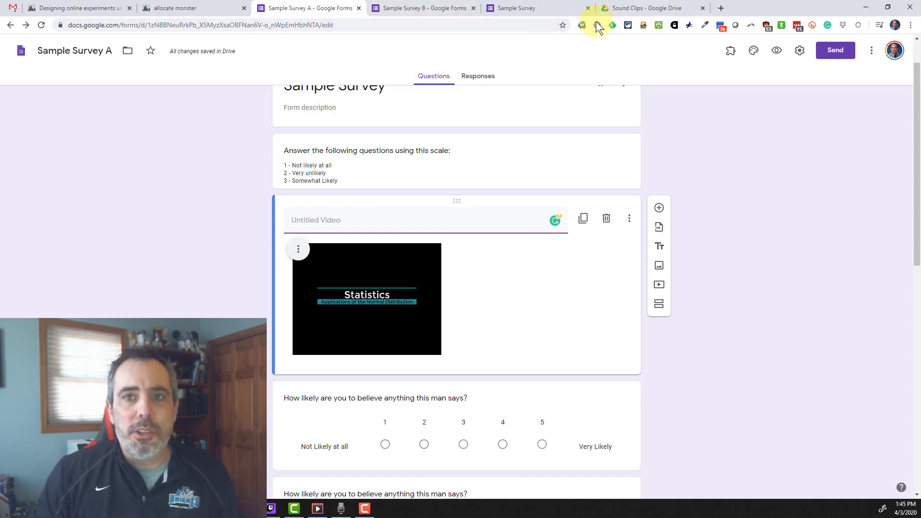
- Enable link sharing on Recording.m4a in the Sound Clips folder via Get shareable link
left_click(645, 9)
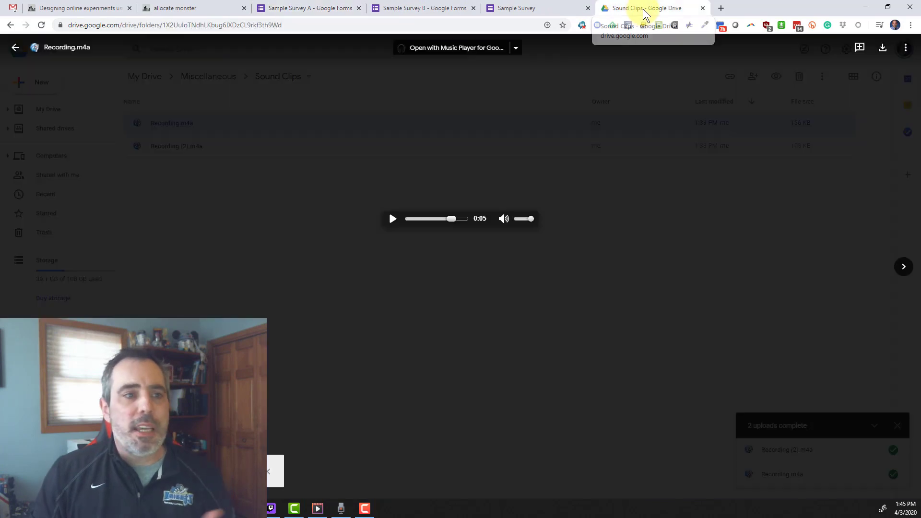
left_click(19, 47)
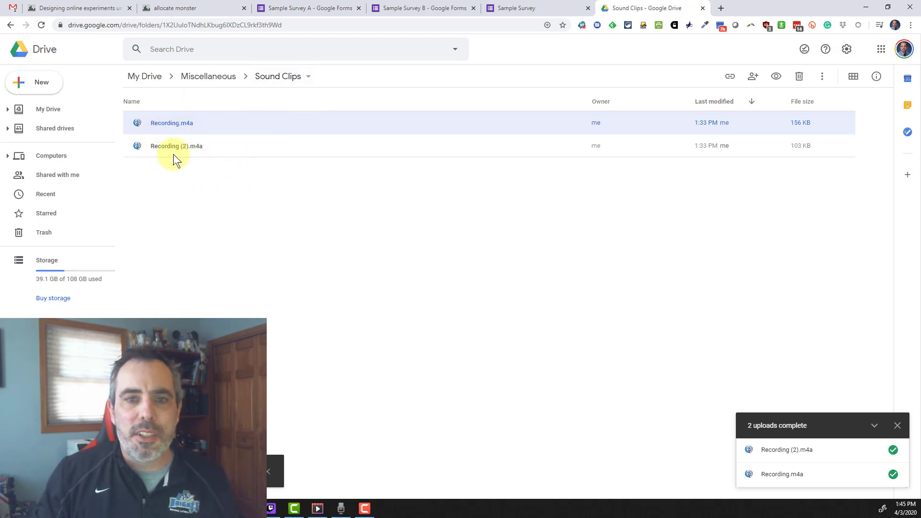
right_click(186, 125)
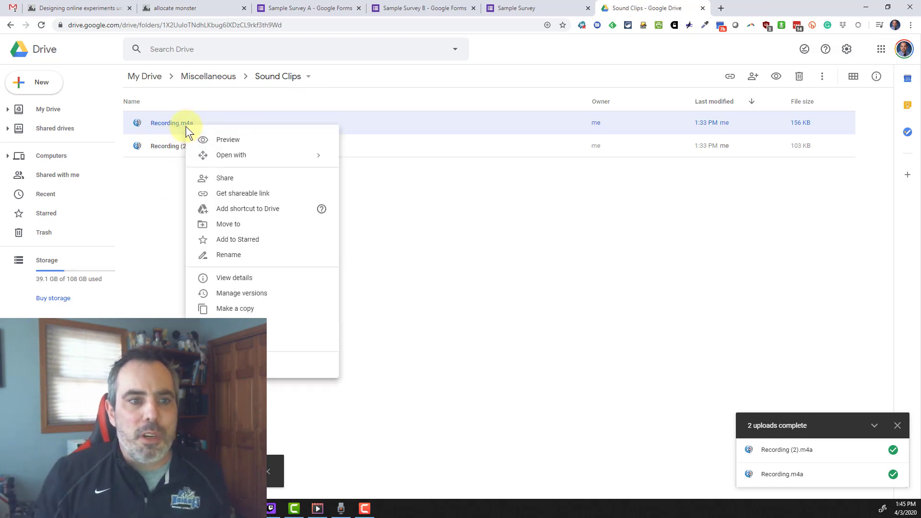
left_click(261, 196)
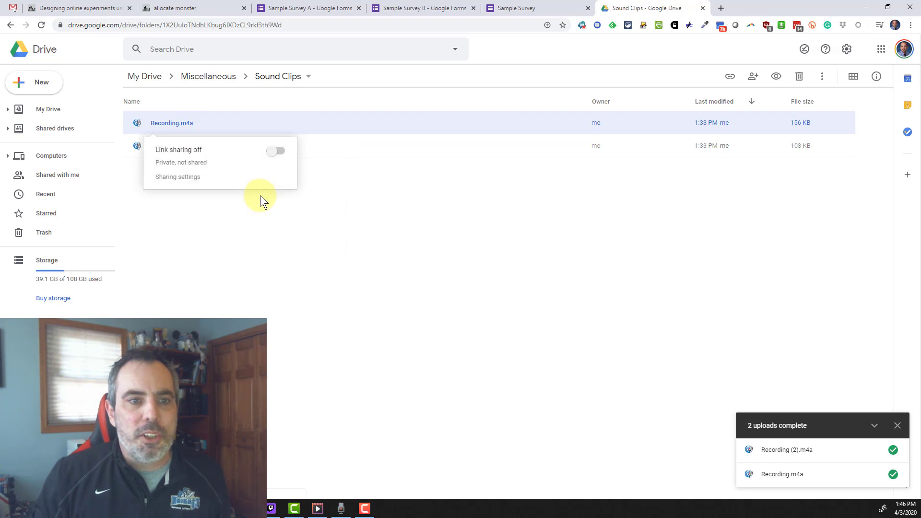
left_click(274, 152)
left_click(274, 153)
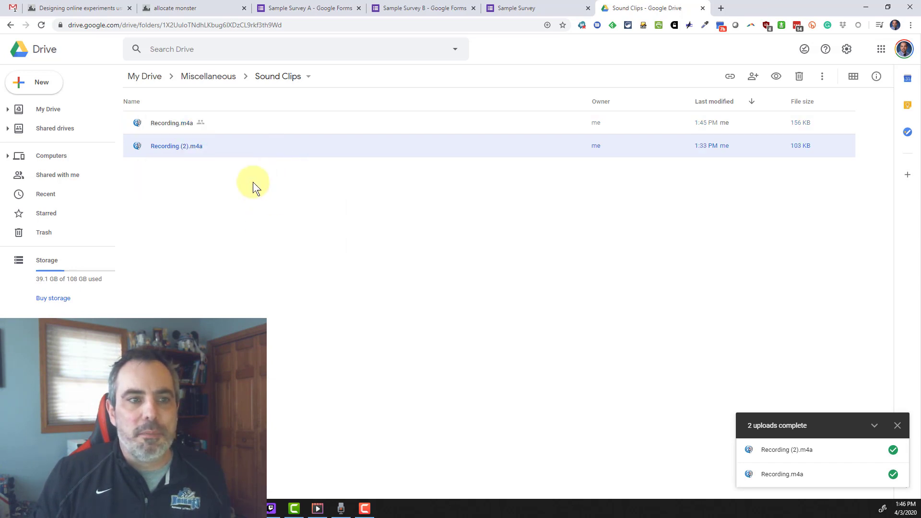
- Swap the Statistics video for a 'Listen to the following:' item with the Drive audio link as description
left_click(321, 12)
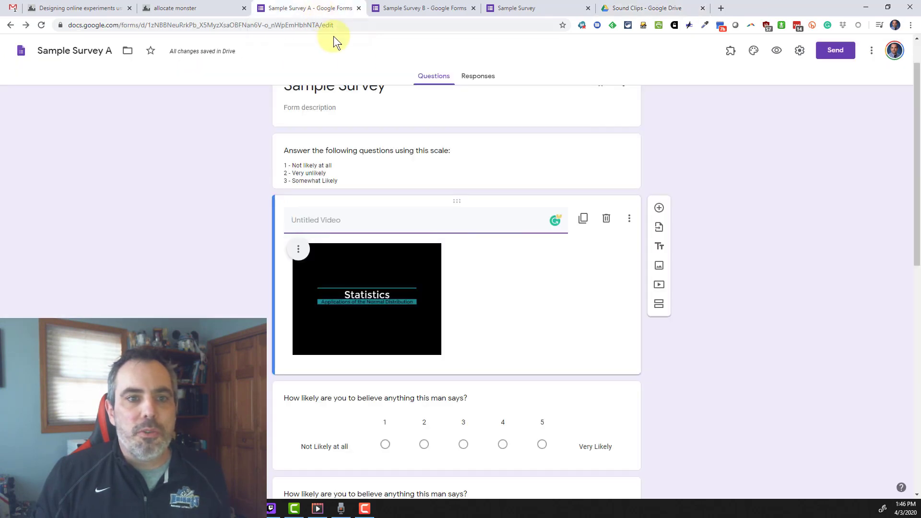
scroll(583, 216, "down", 3)
scroll(582, 214, "up", 2)
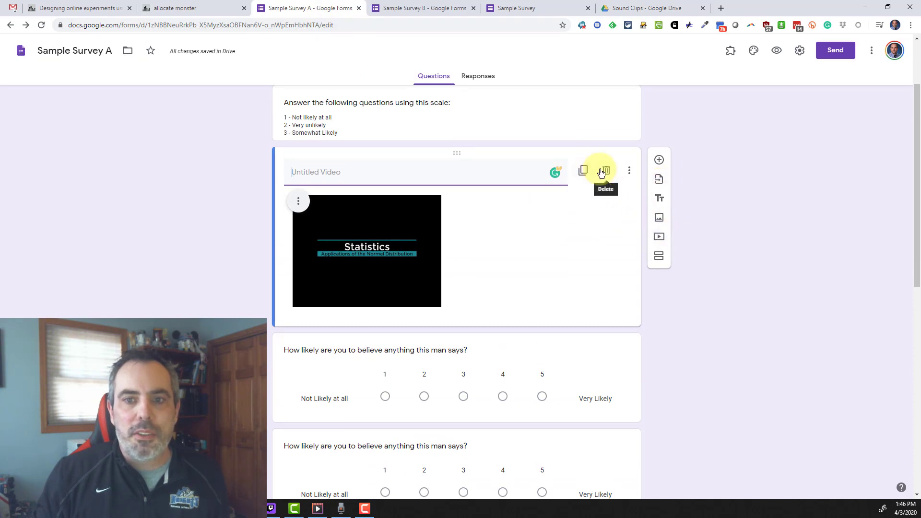
left_click(606, 171)
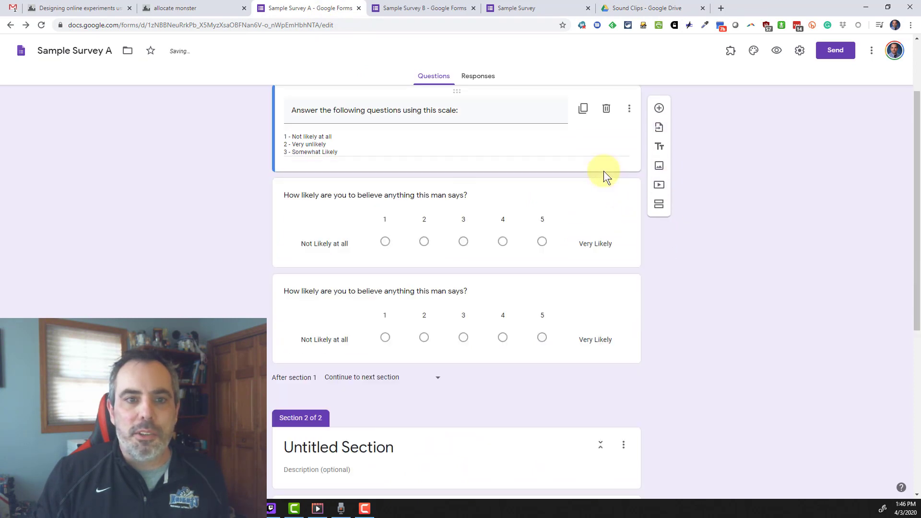
left_click(659, 143)
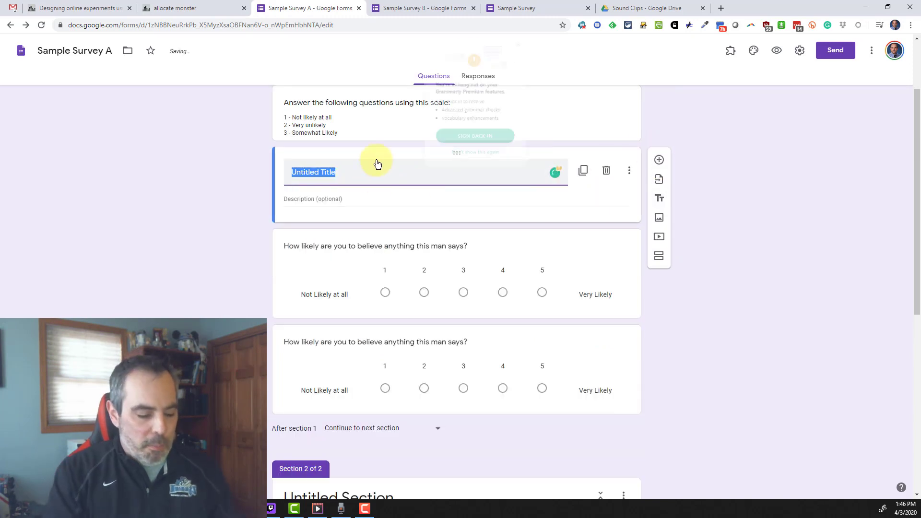
type("List")
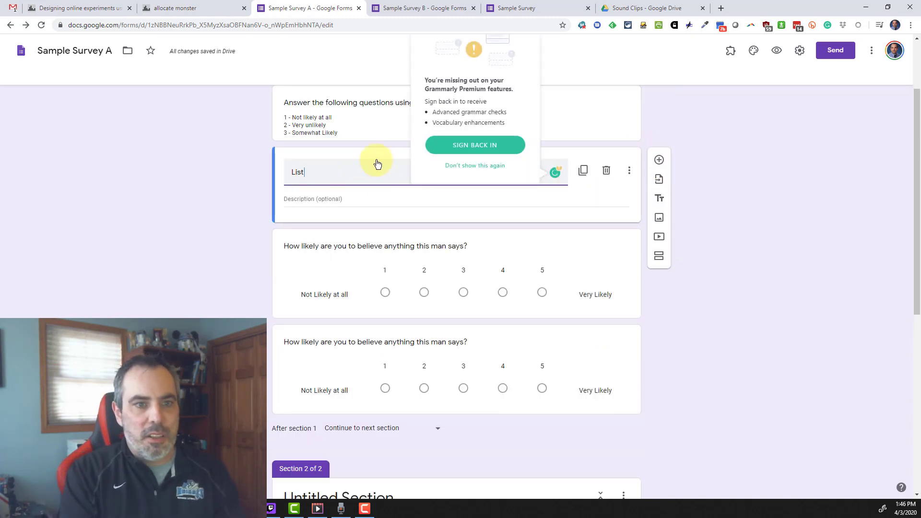
type("en to the following:")
left_click(352, 199)
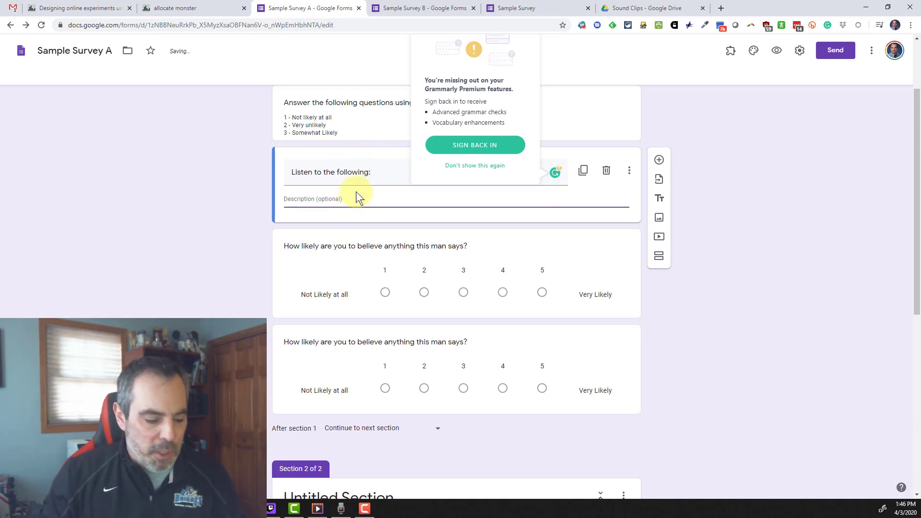
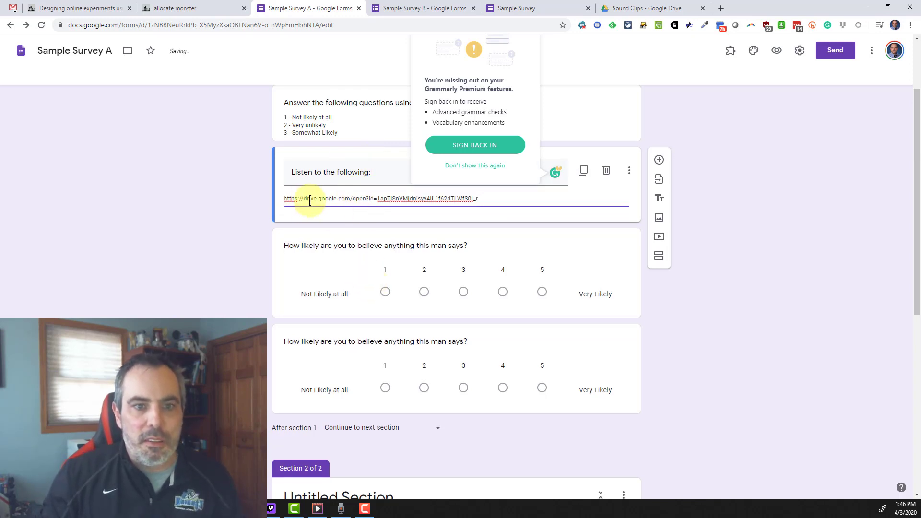
left_click(836, 248)
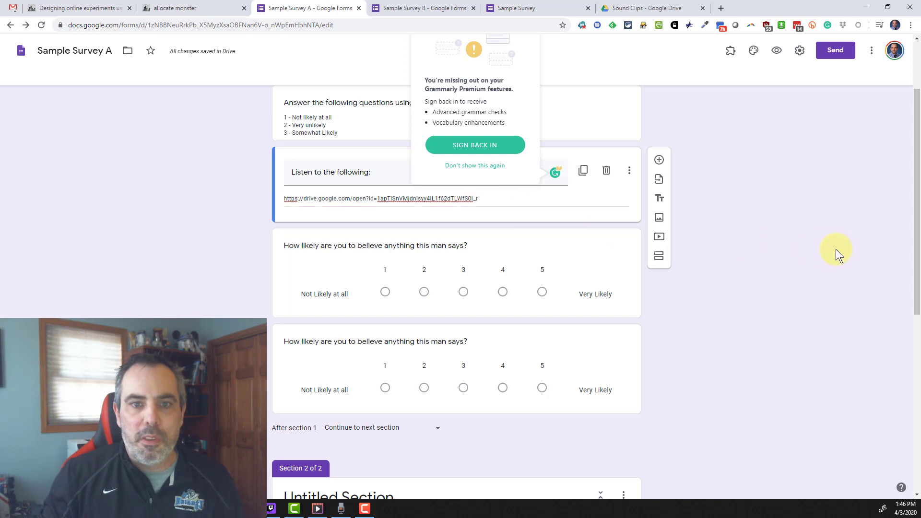
left_click(480, 166)
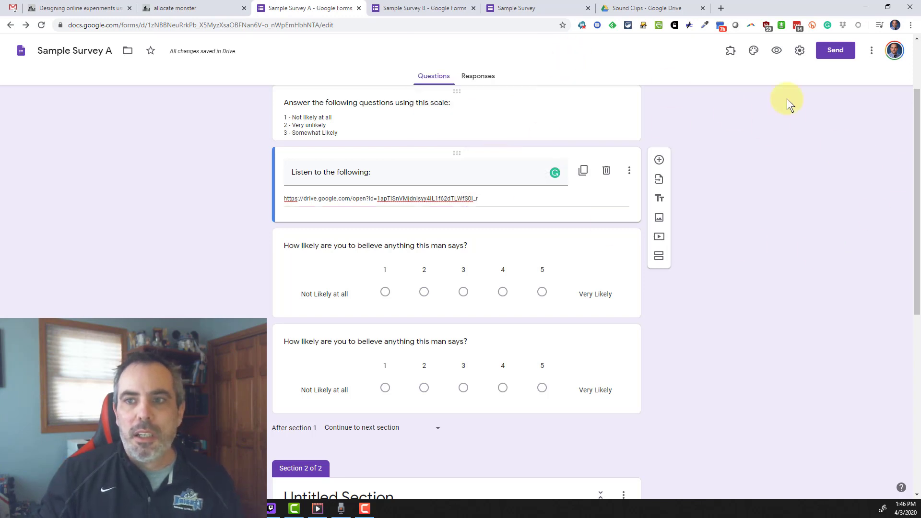
- Preview Sample Survey, then play and pause Recording.m4a from its Drive audio link
left_click(776, 50)
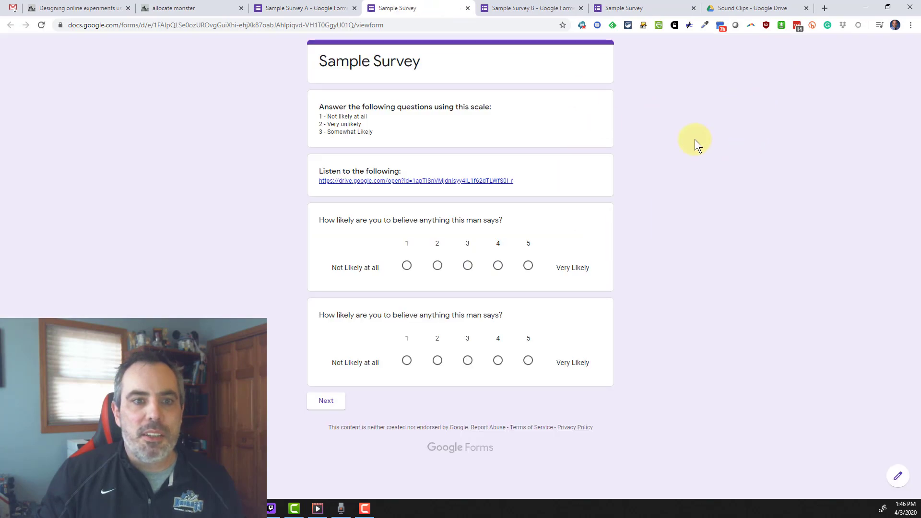
left_click(376, 181)
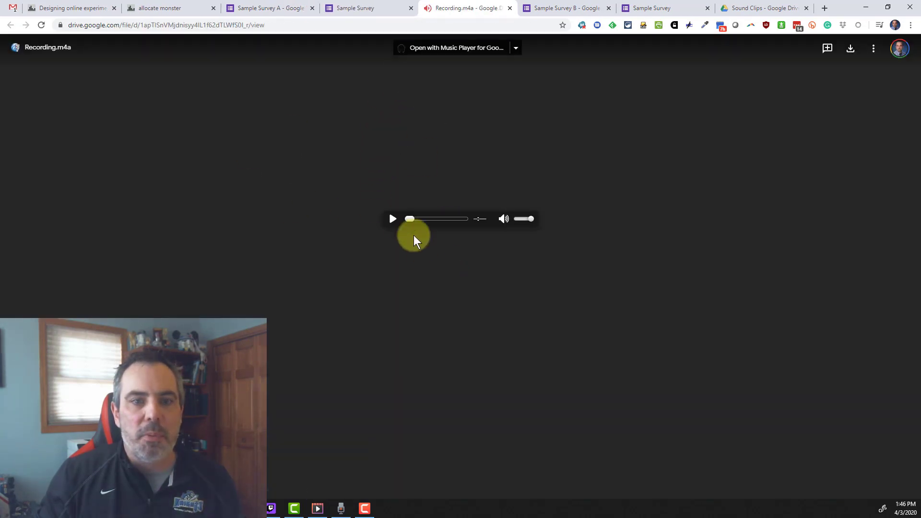
left_click(393, 219)
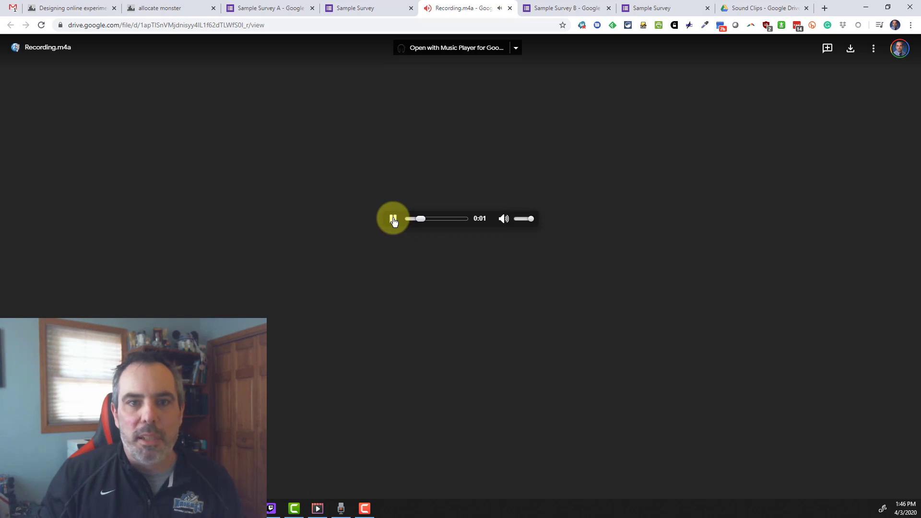
left_click(393, 219)
left_click(372, 8)
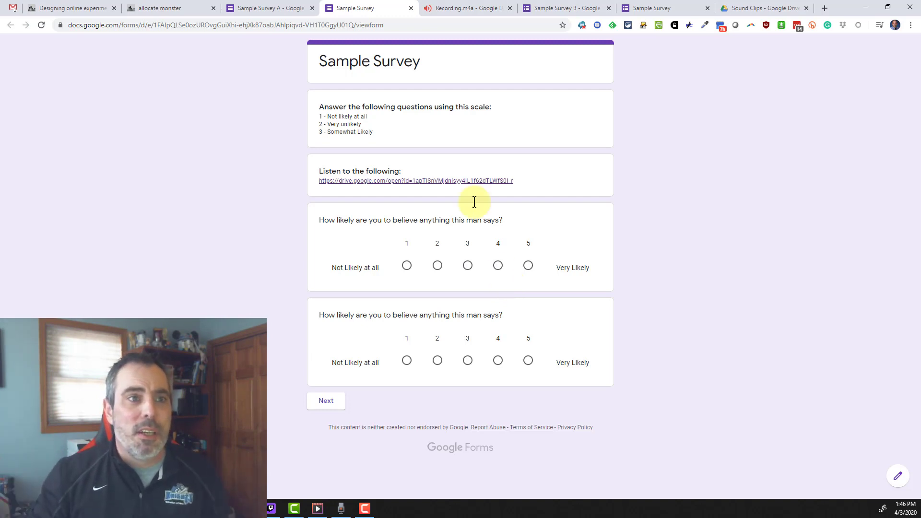
- Switch back to the allocate.monster page with both survey links and the random redirect link
left_click(154, 8)
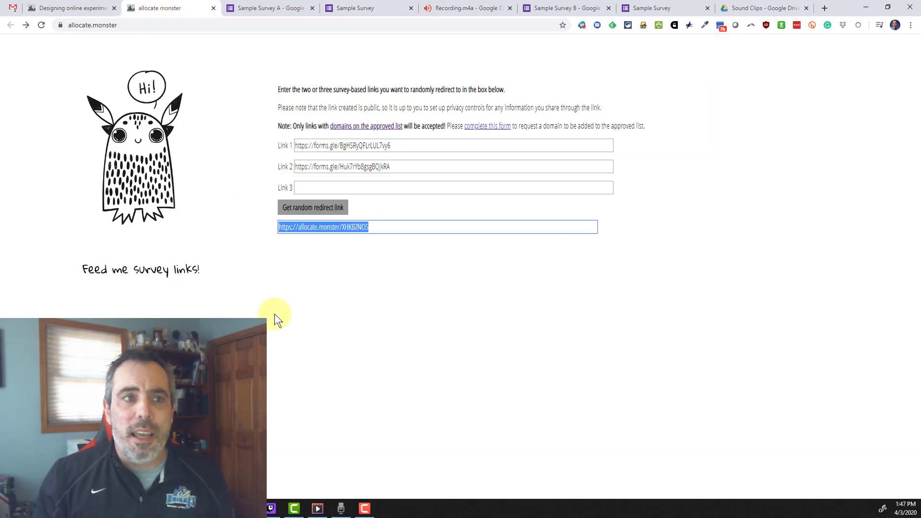